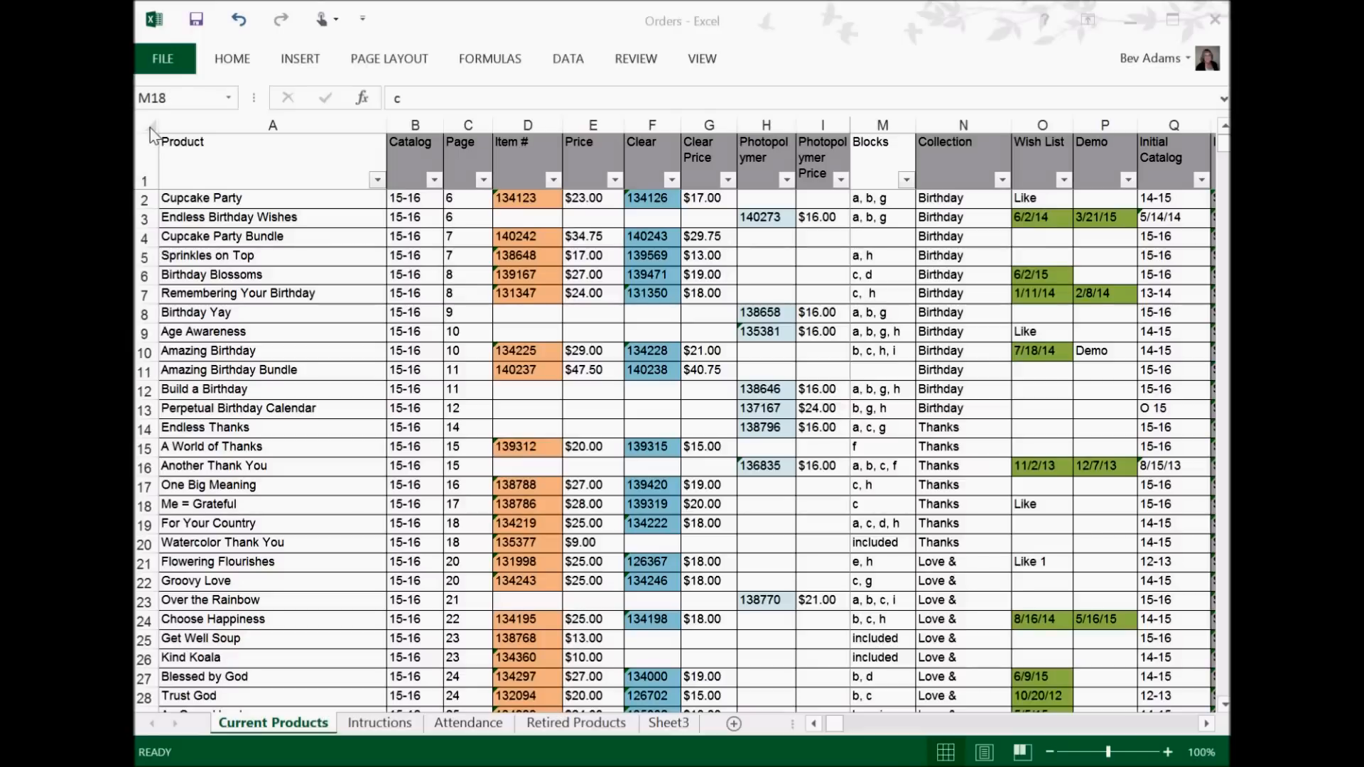
left_click(151, 128)
left_click(149, 125)
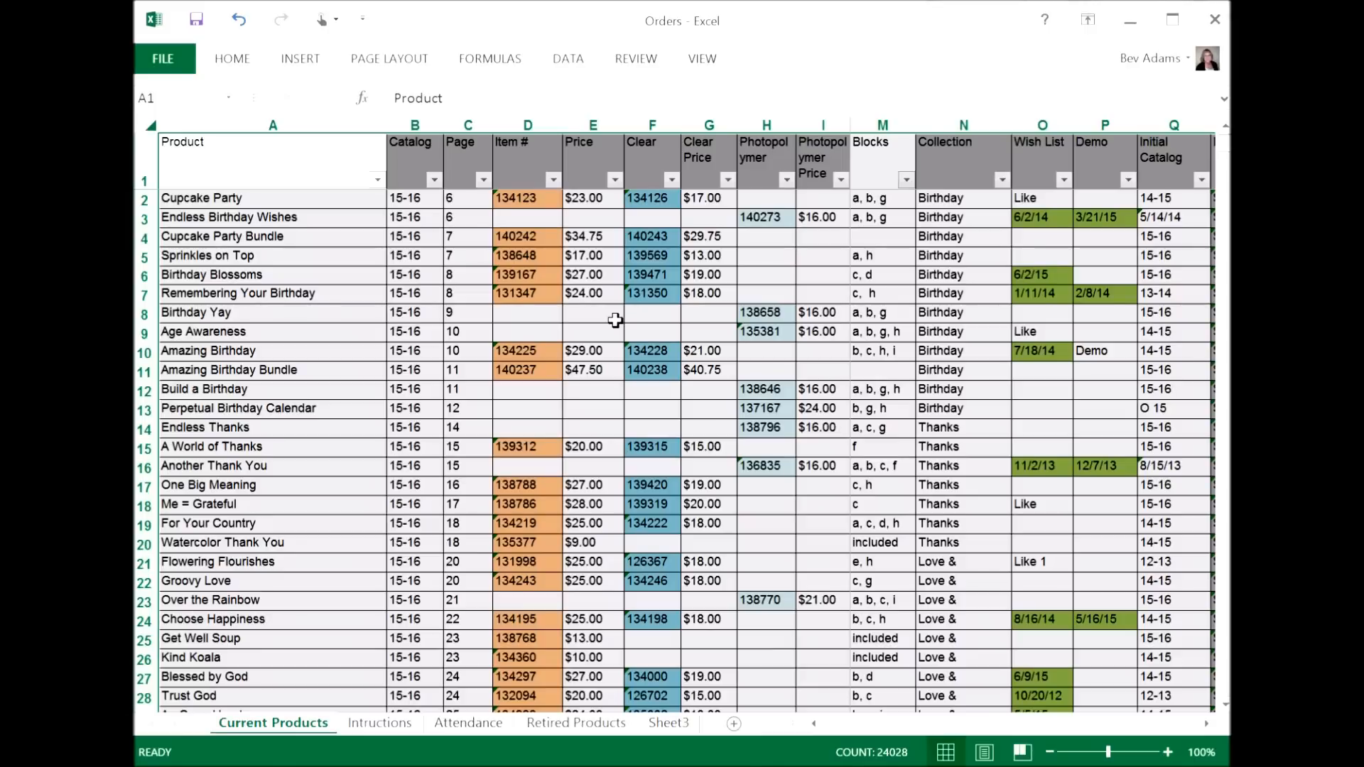
key("BackSpace")
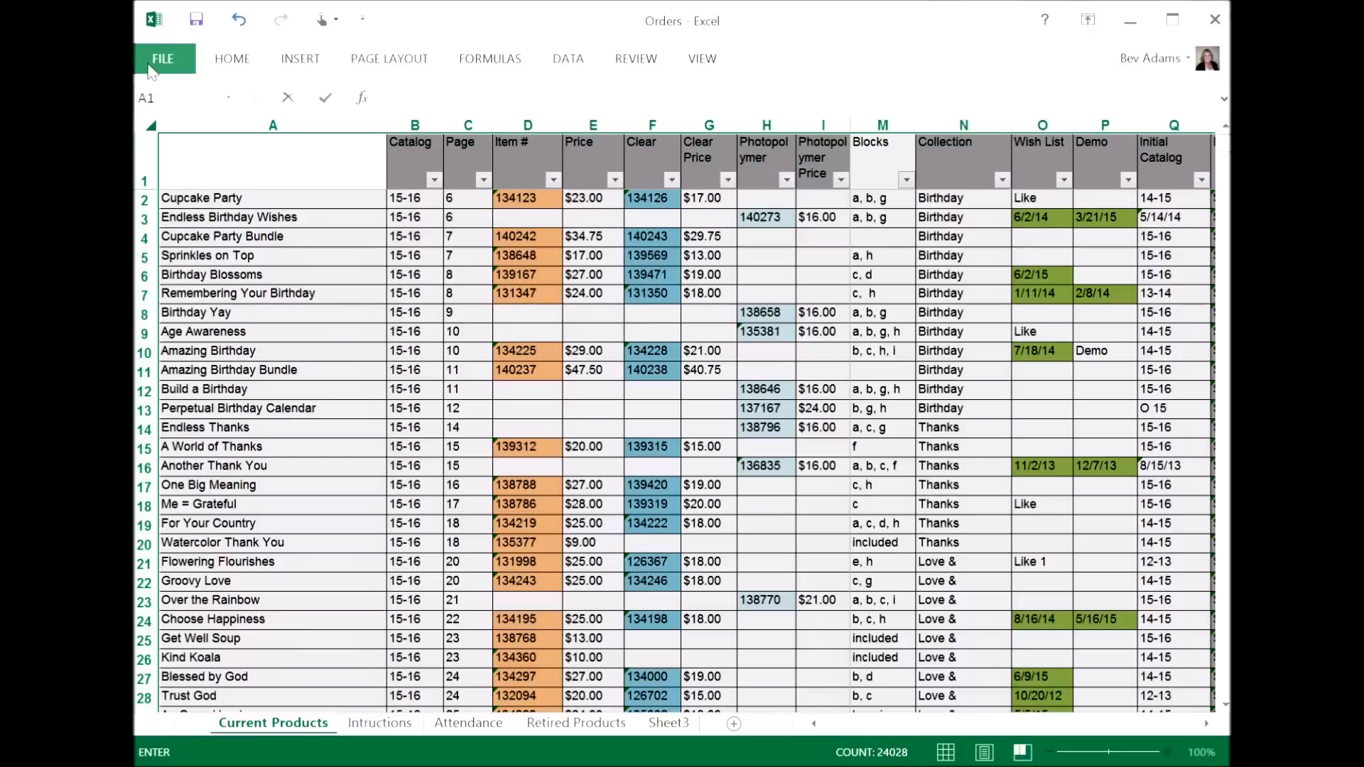
left_click(240, 22)
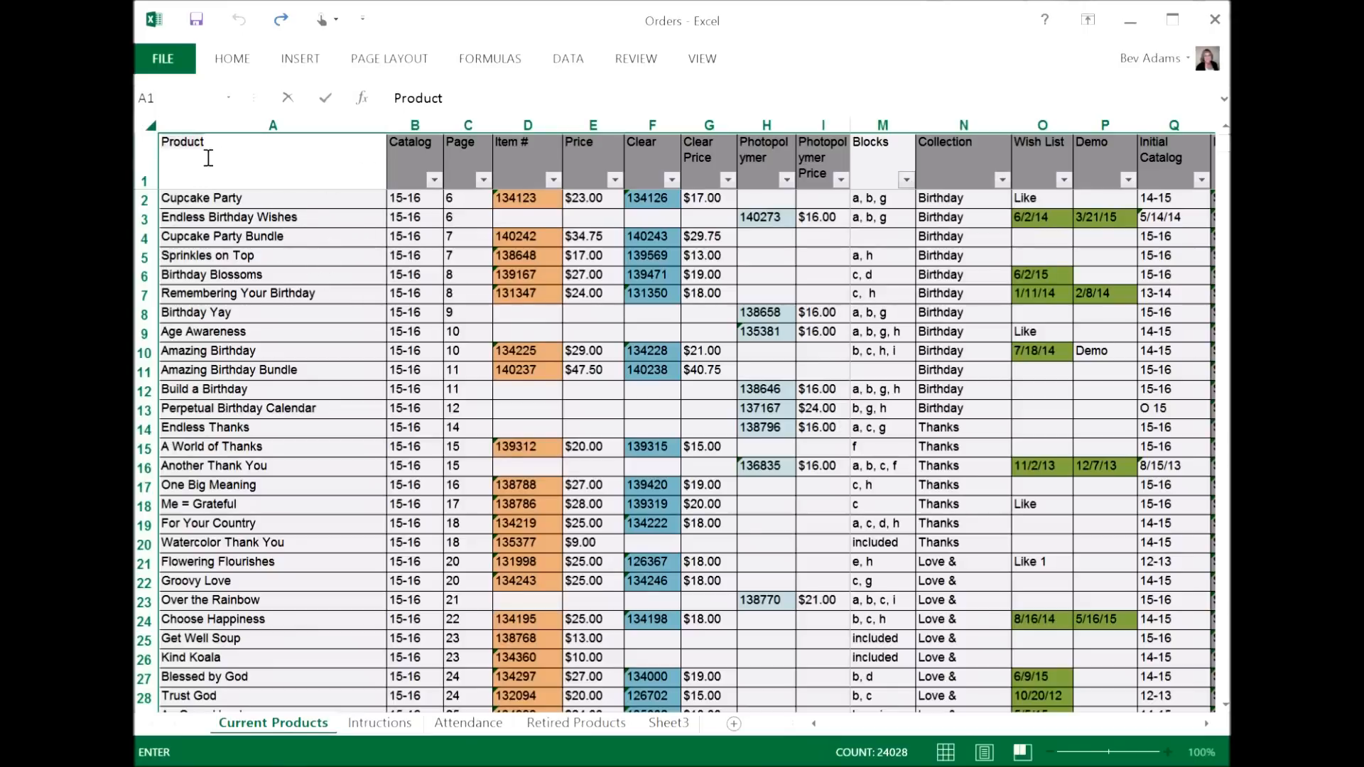
key("Return")
Step: Start a custom sort of the entire Current Products sheet and remove its Catalog sort level
left_click(149, 125)
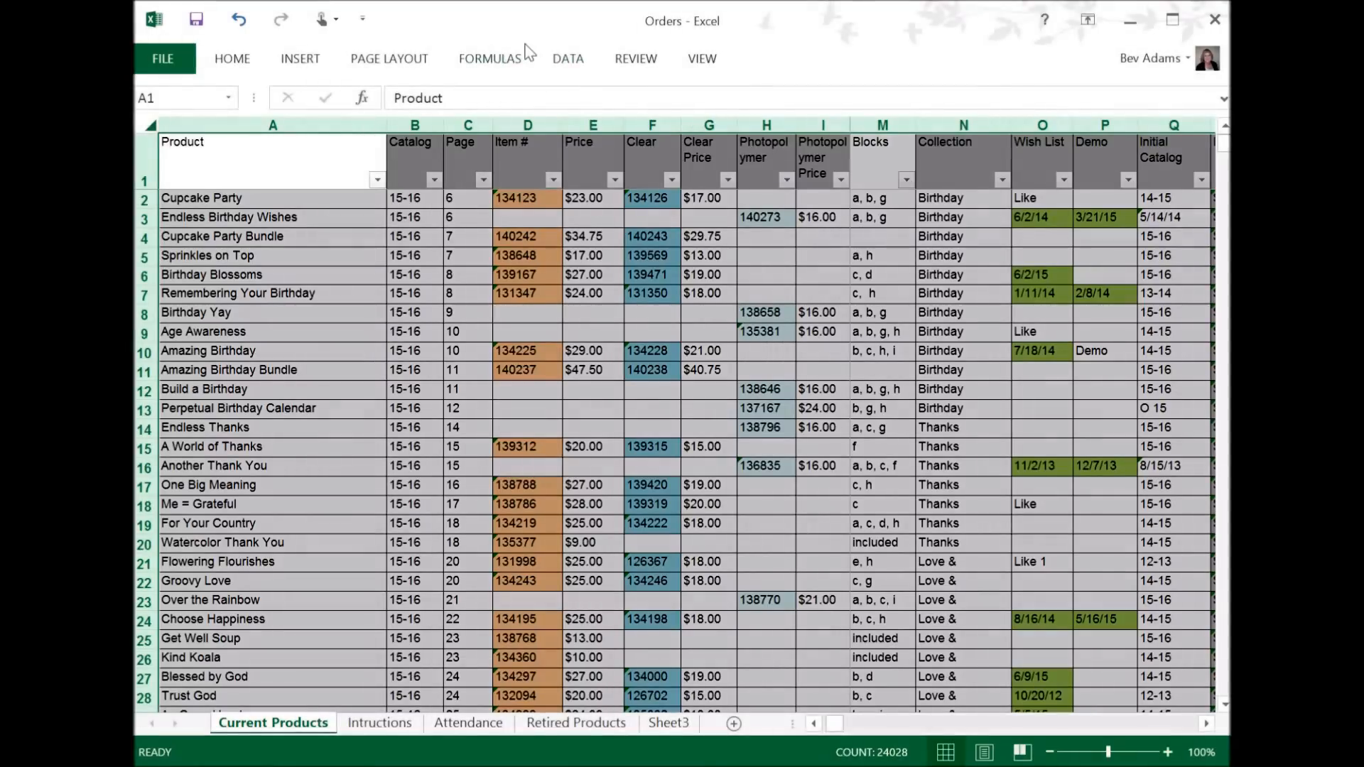
left_click(573, 54)
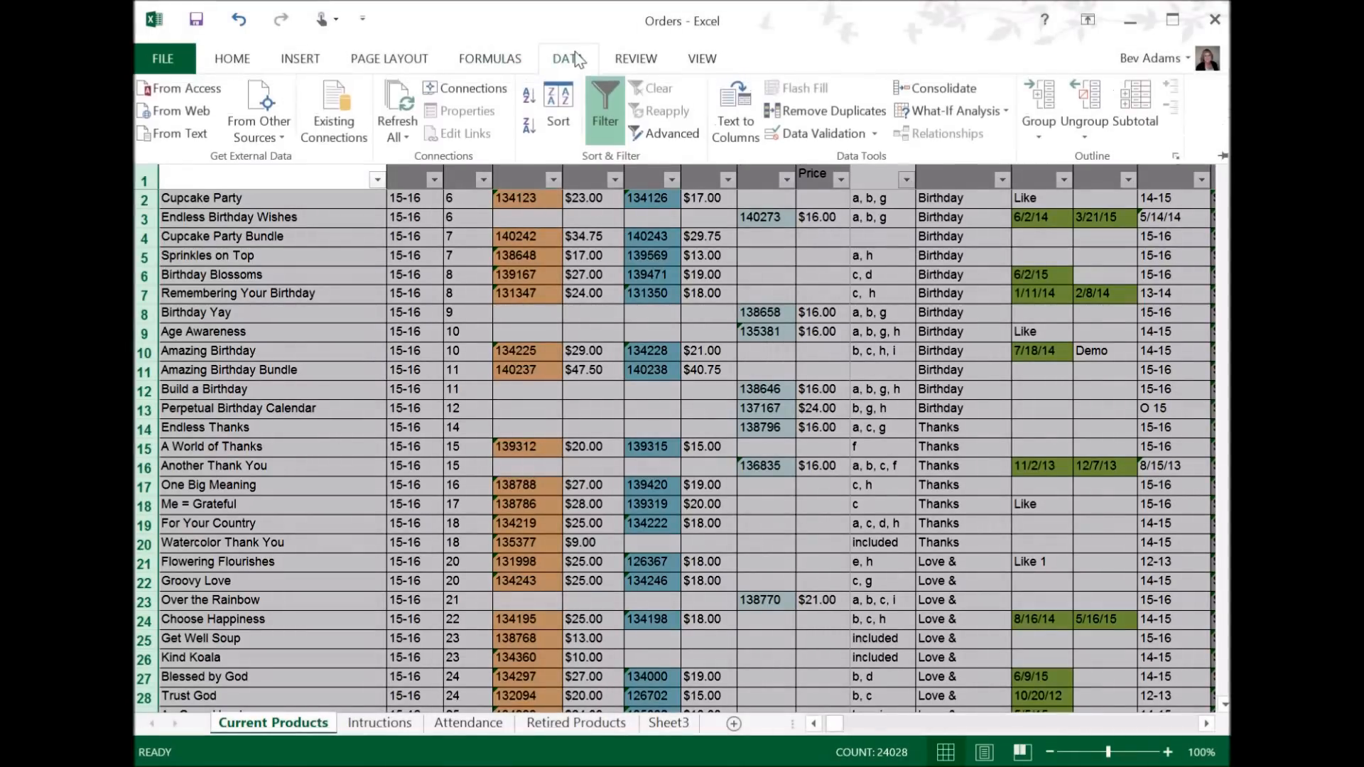
left_click(562, 112)
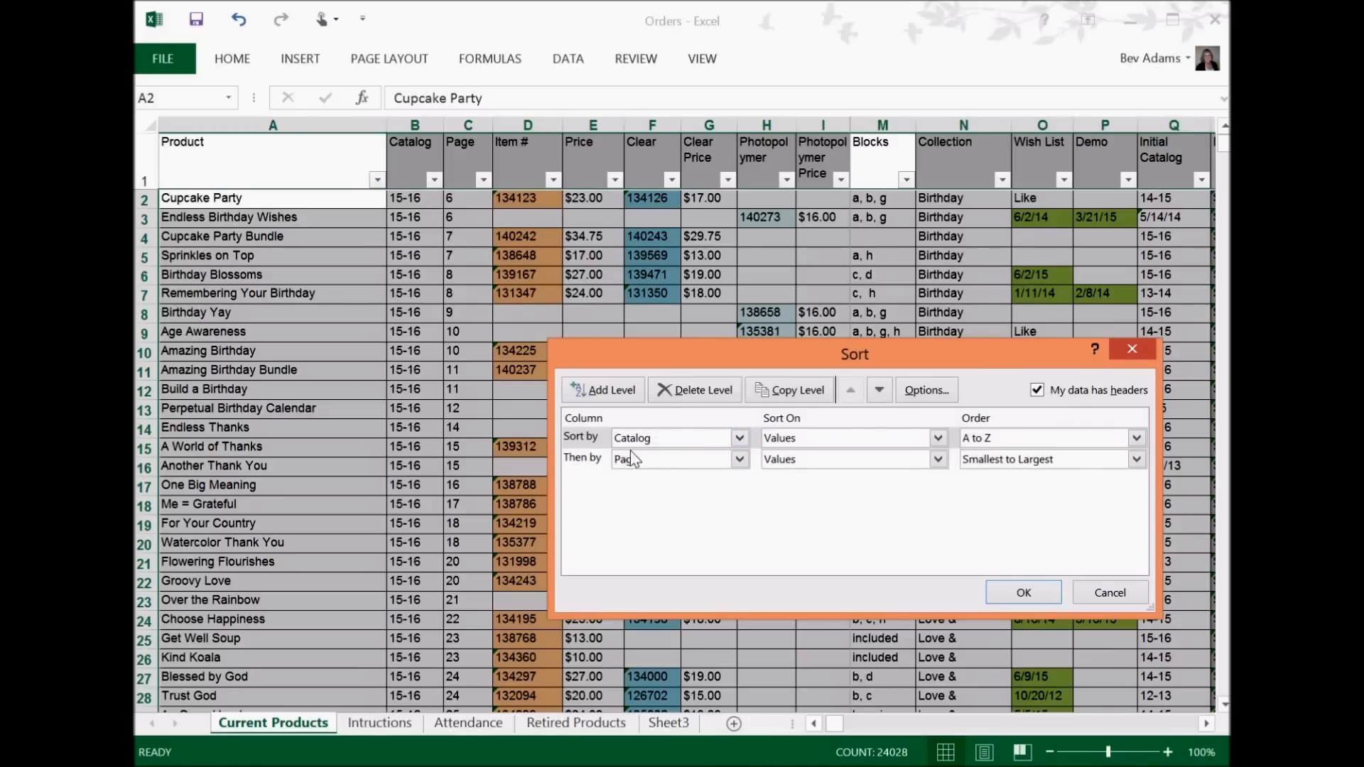
left_click(678, 392)
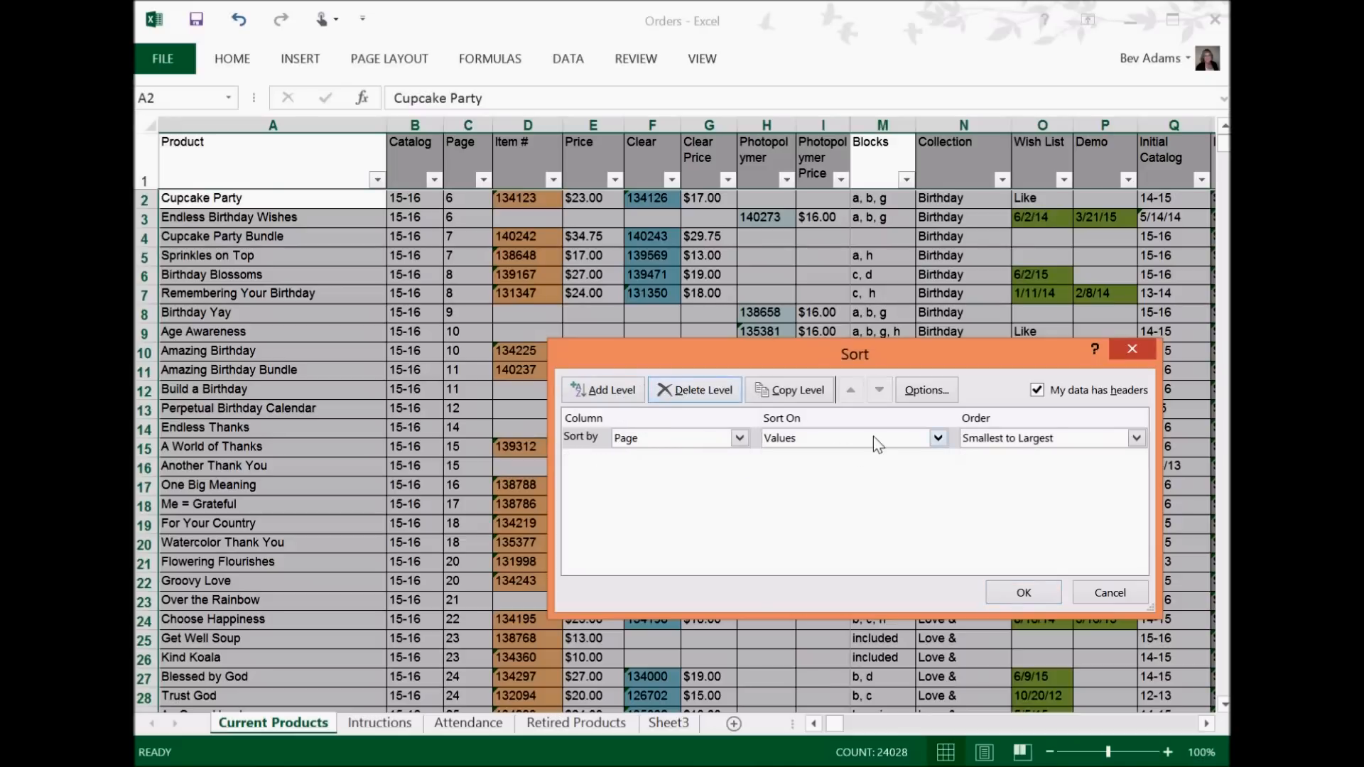
Step: Set the remaining sort level to Product values from A to Z, apply the sort, and deselect the sheet
left_click(739, 438)
left_click(803, 459)
left_click(803, 458)
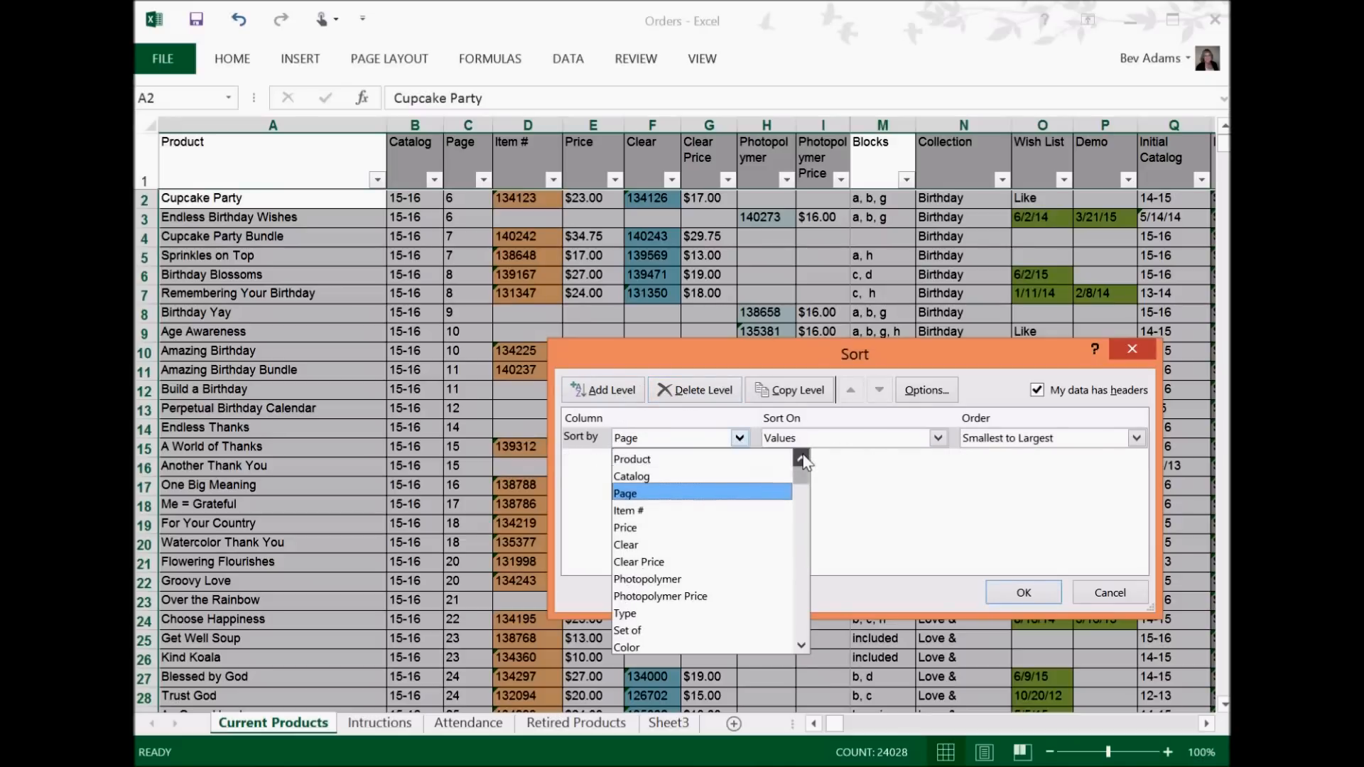
left_click(741, 460)
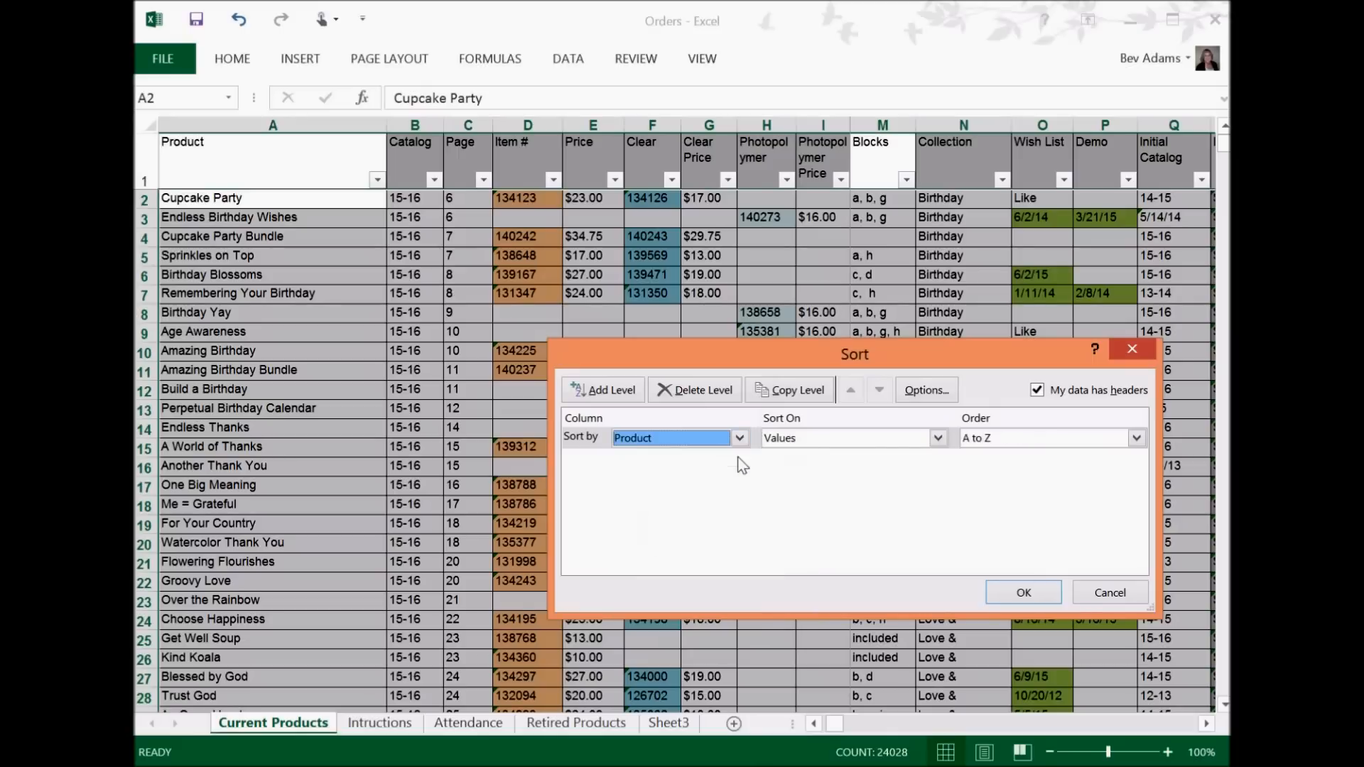
left_click(1056, 590)
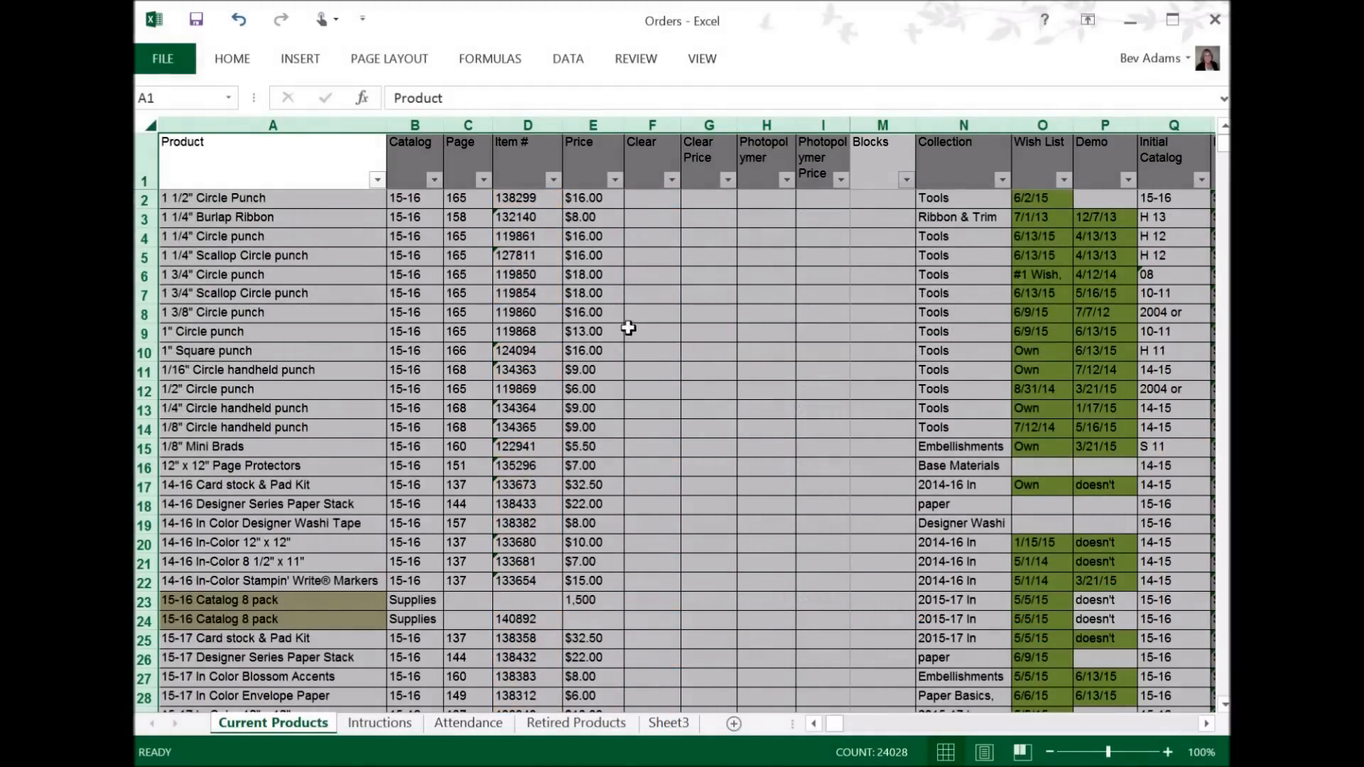
left_click(725, 346)
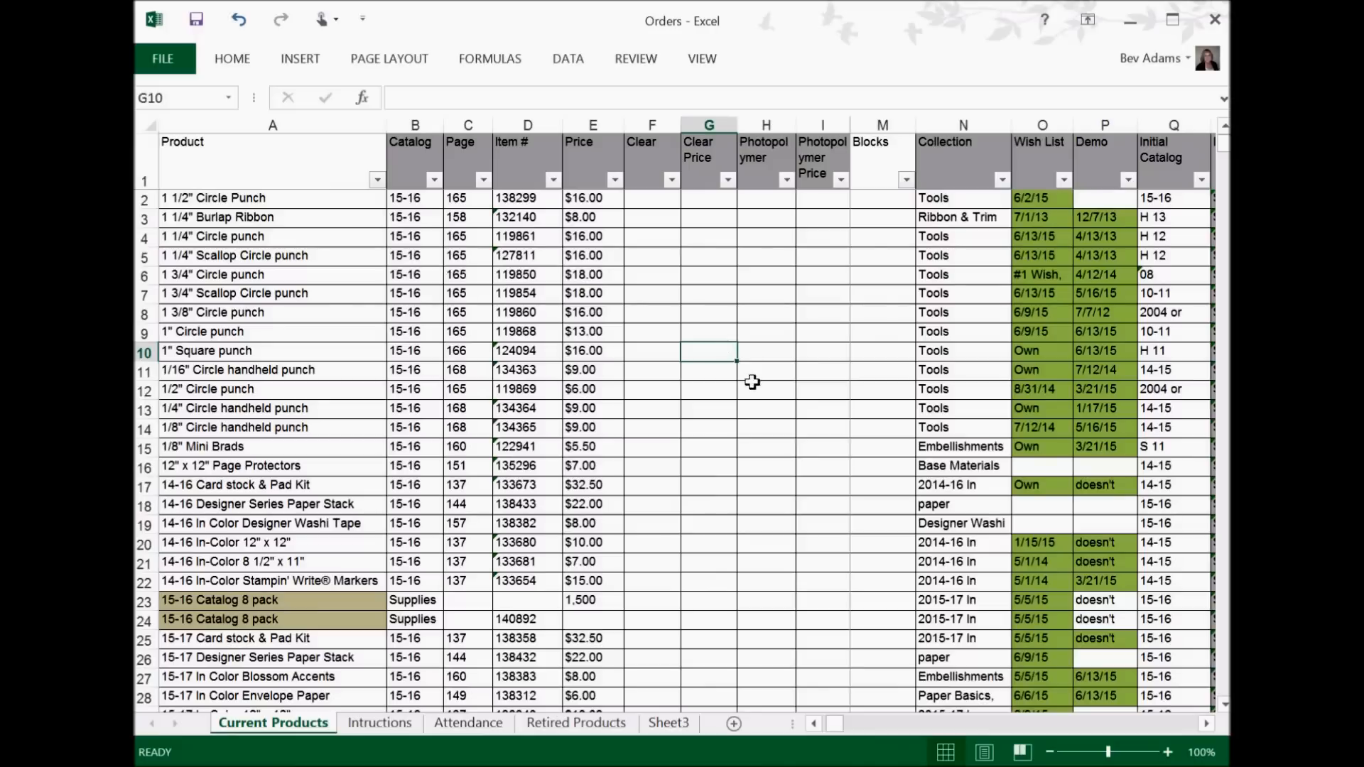
left_click(685, 438)
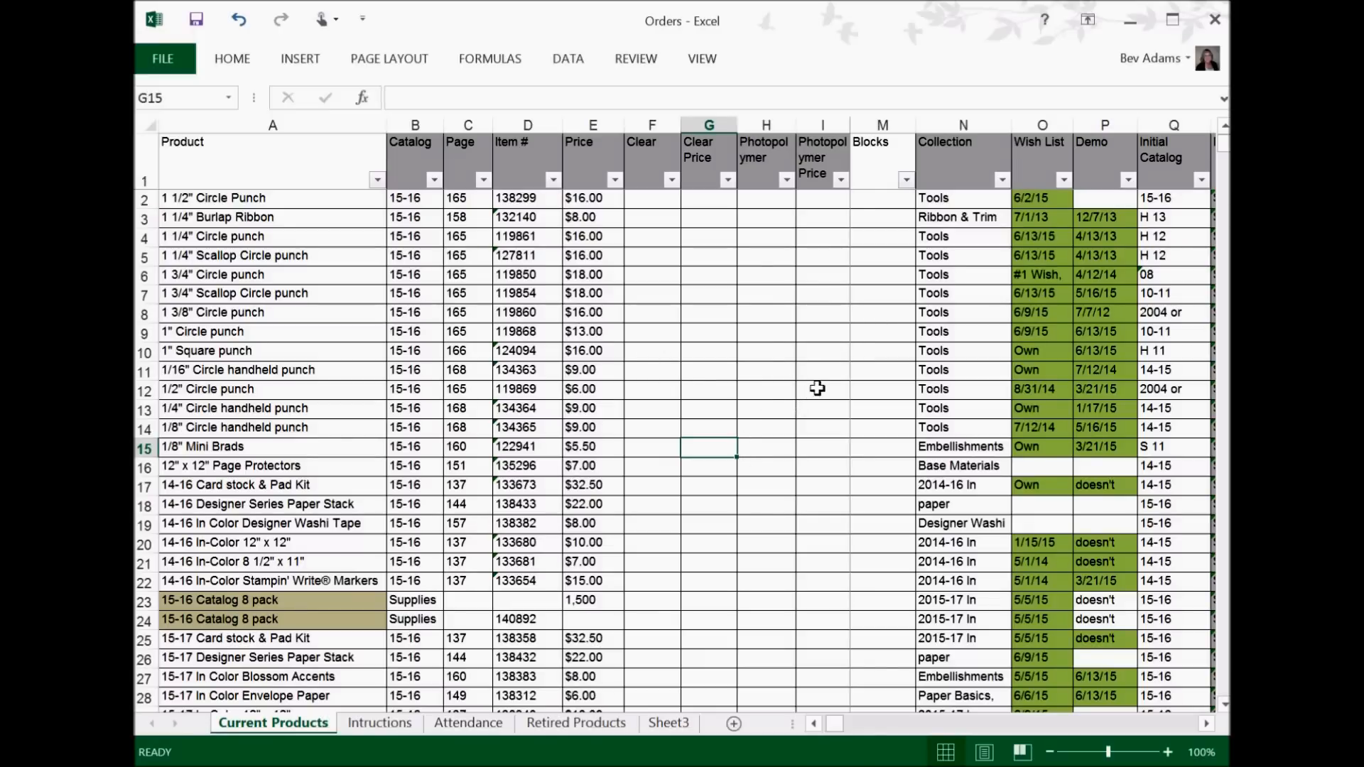
Step: Look through the start of the sorted product list and inspect the Wish List entries for Back to Basics Alphabet and Baker's Box Thinlits
scroll(1054, 248, "down", 1)
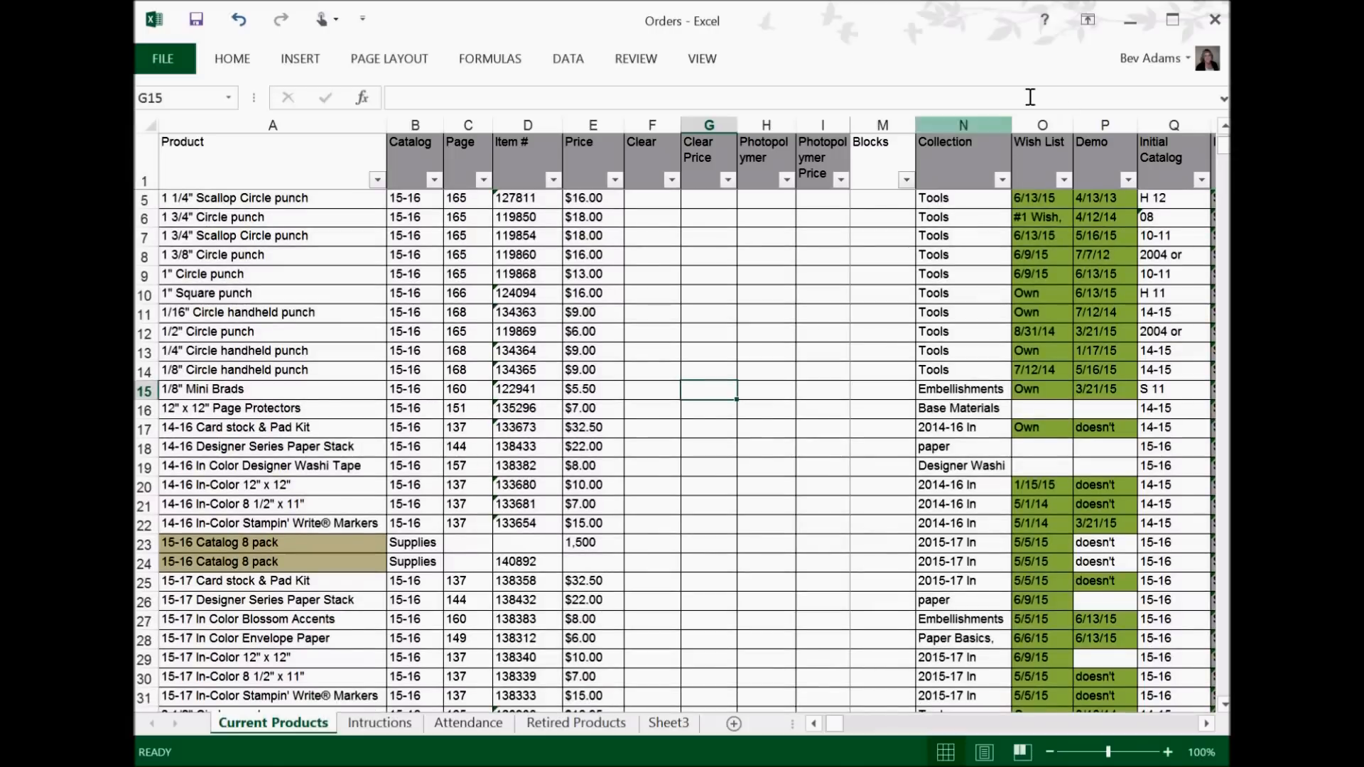
scroll(1077, 200, "down", 4)
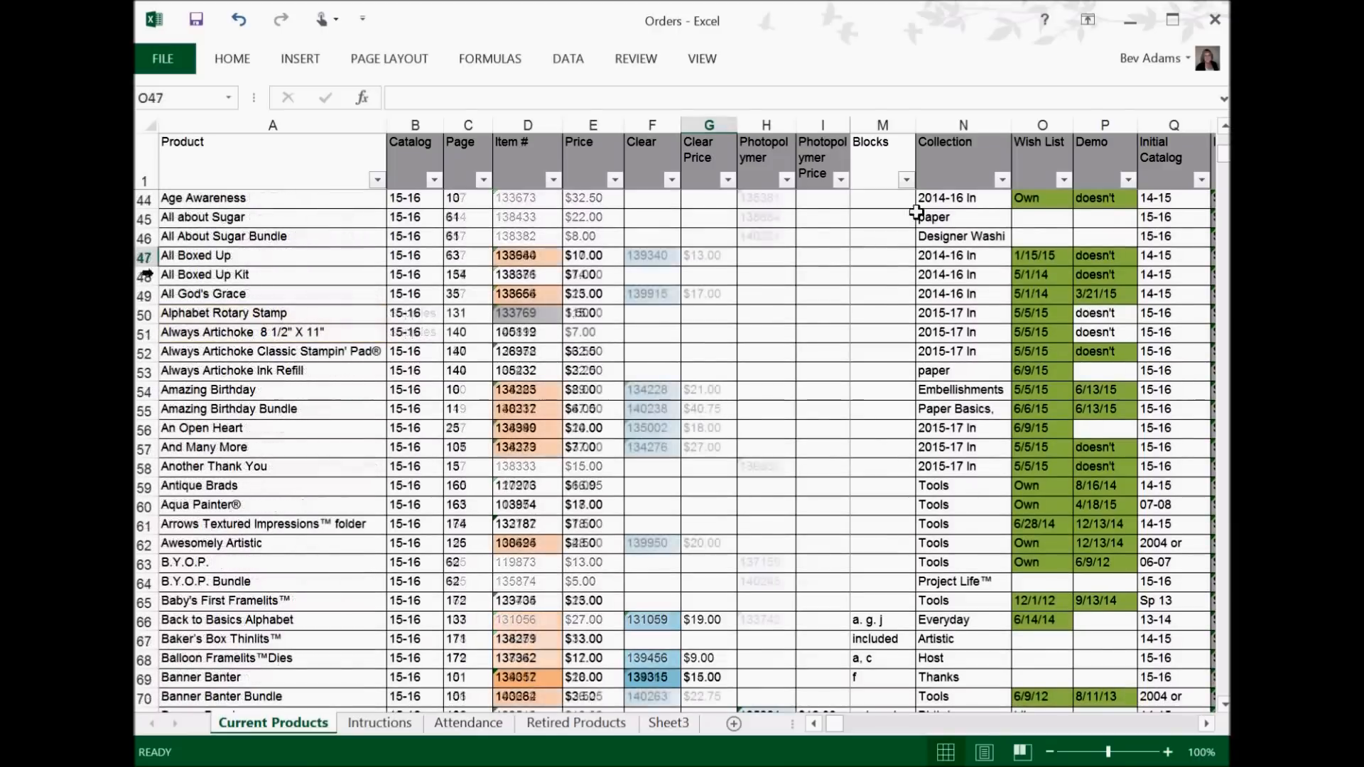
scroll(213, 290, "up", 9)
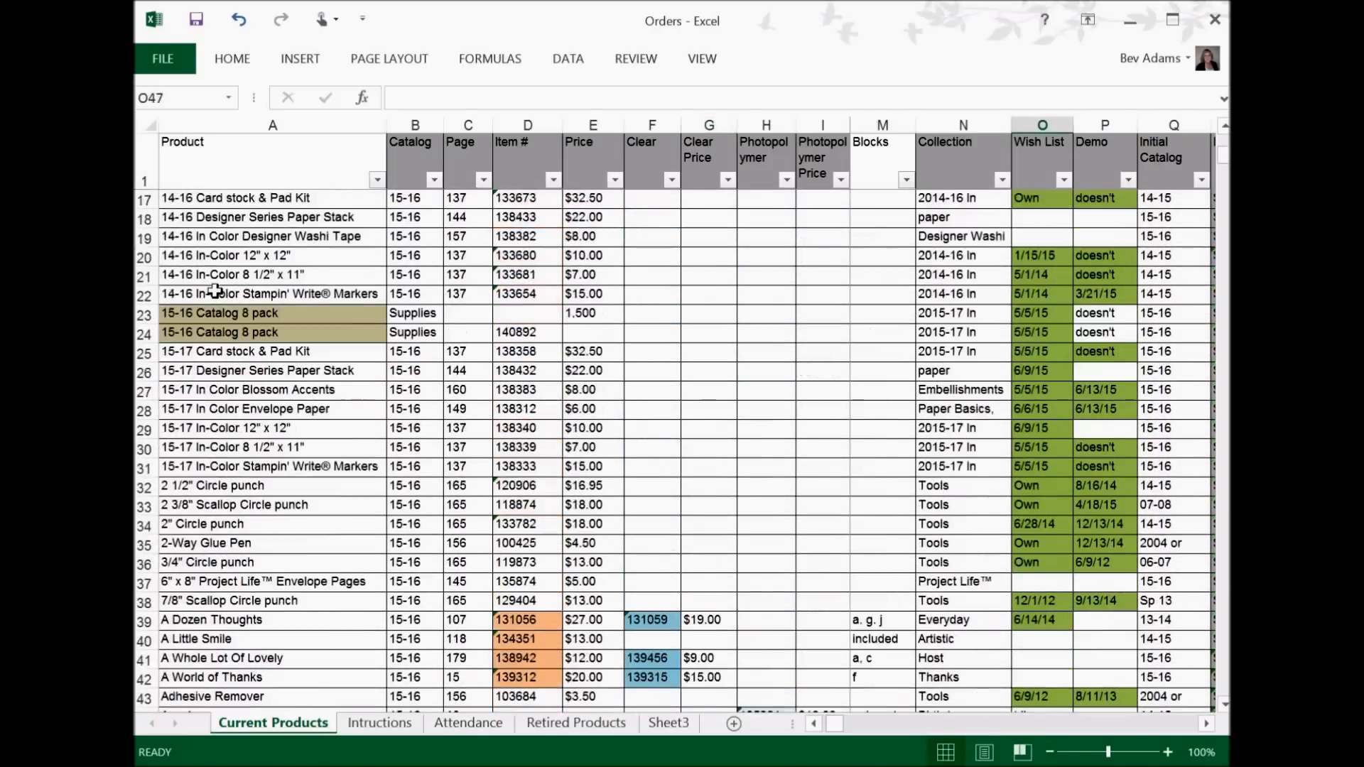
scroll(213, 290, "up", 5)
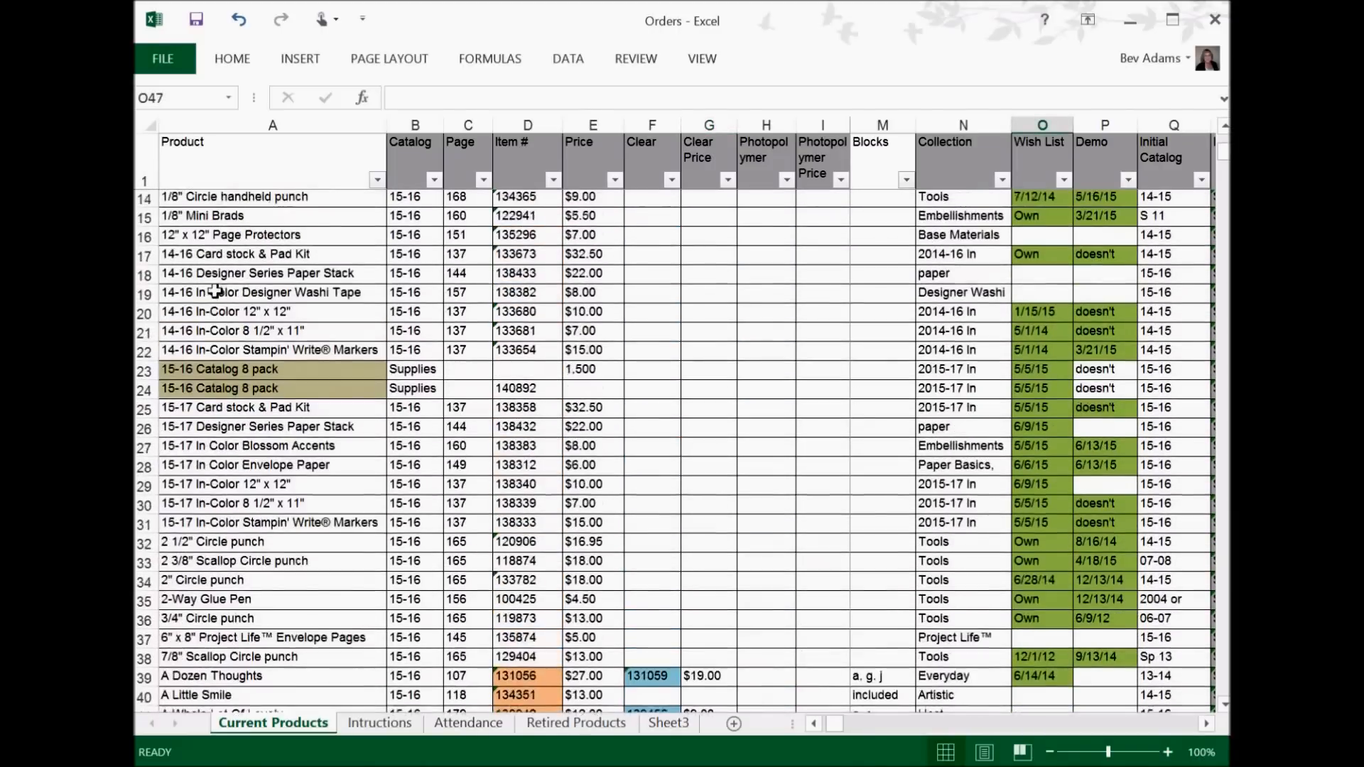
scroll(328, 247, "down", 7)
scroll(372, 226, "down", 14)
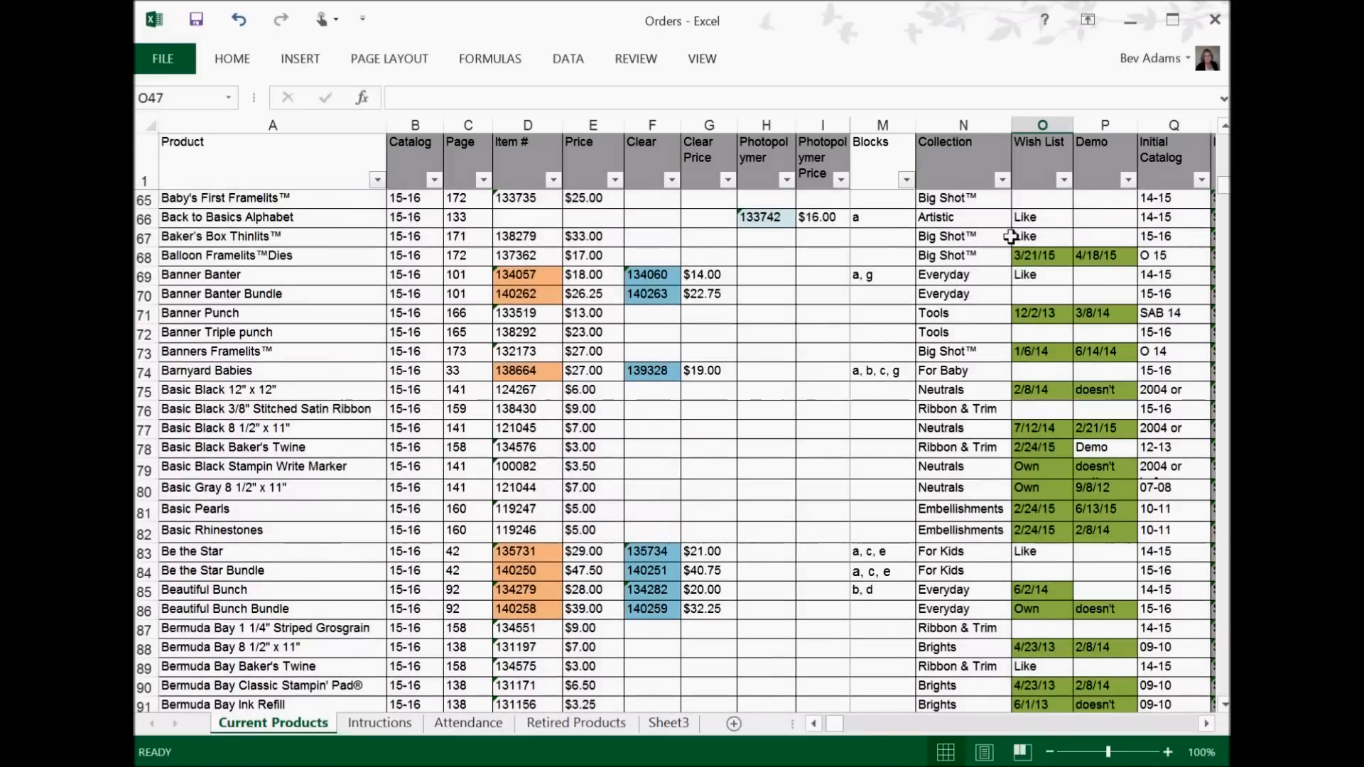
left_click(1025, 219)
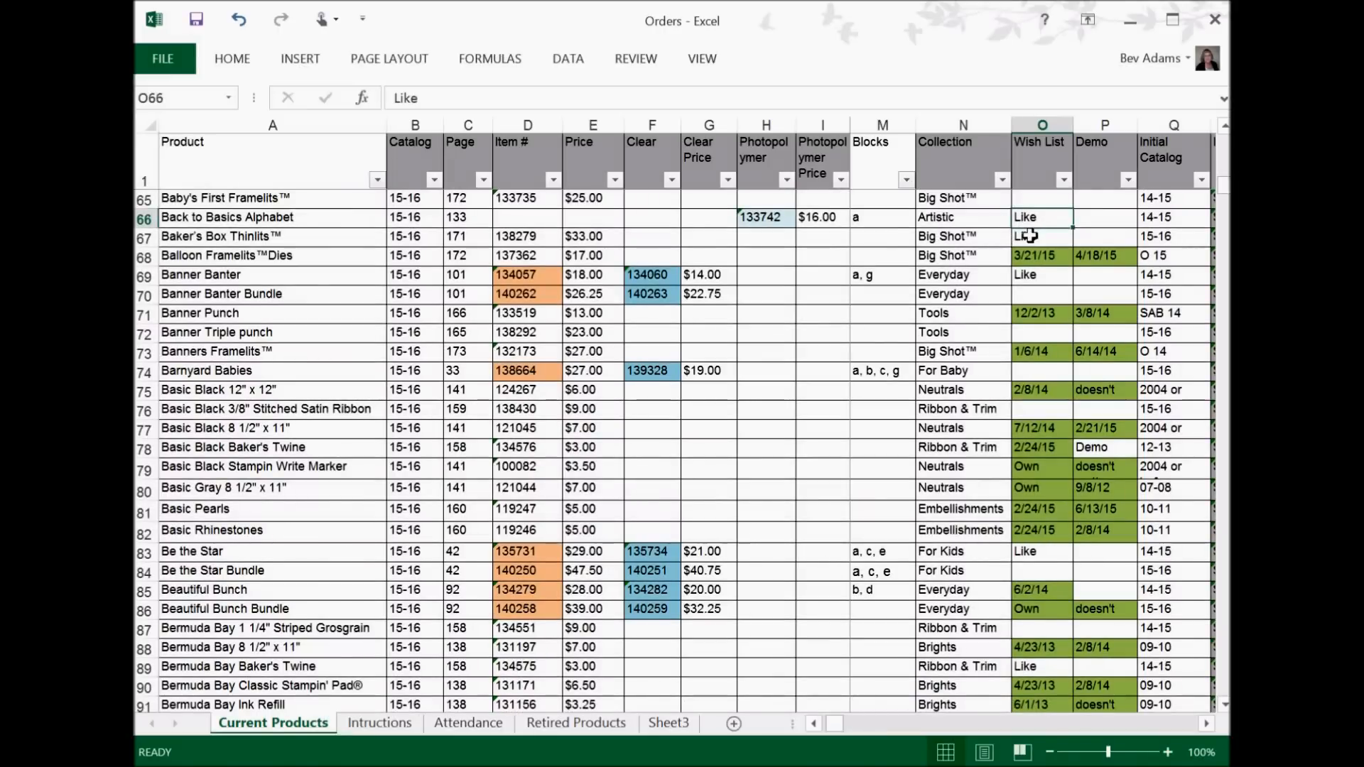
left_click(1029, 236)
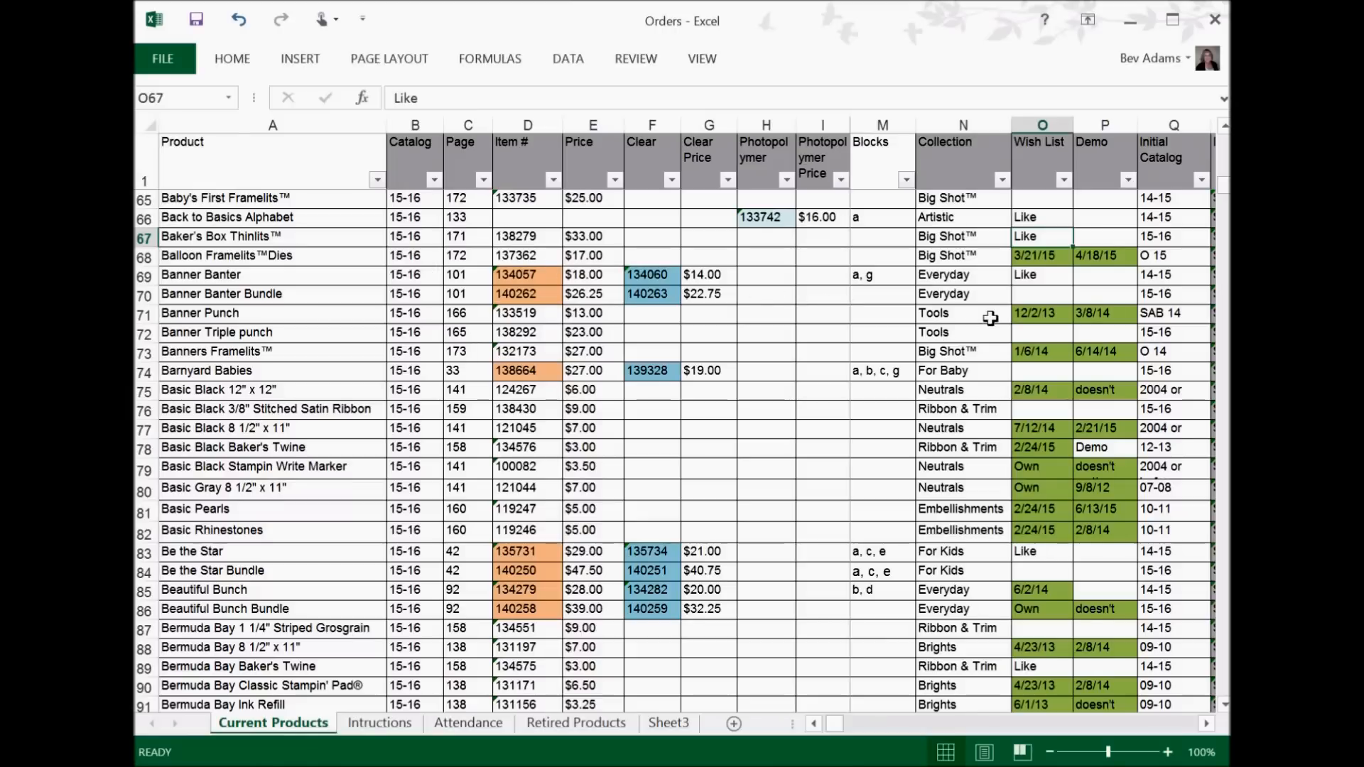
Step: Review the Wish List and Demo columns for the products beginning with B, through the Build a Banner Kit row
scroll(1125, 377, "down", 2)
scroll(1112, 411, "down", 10)
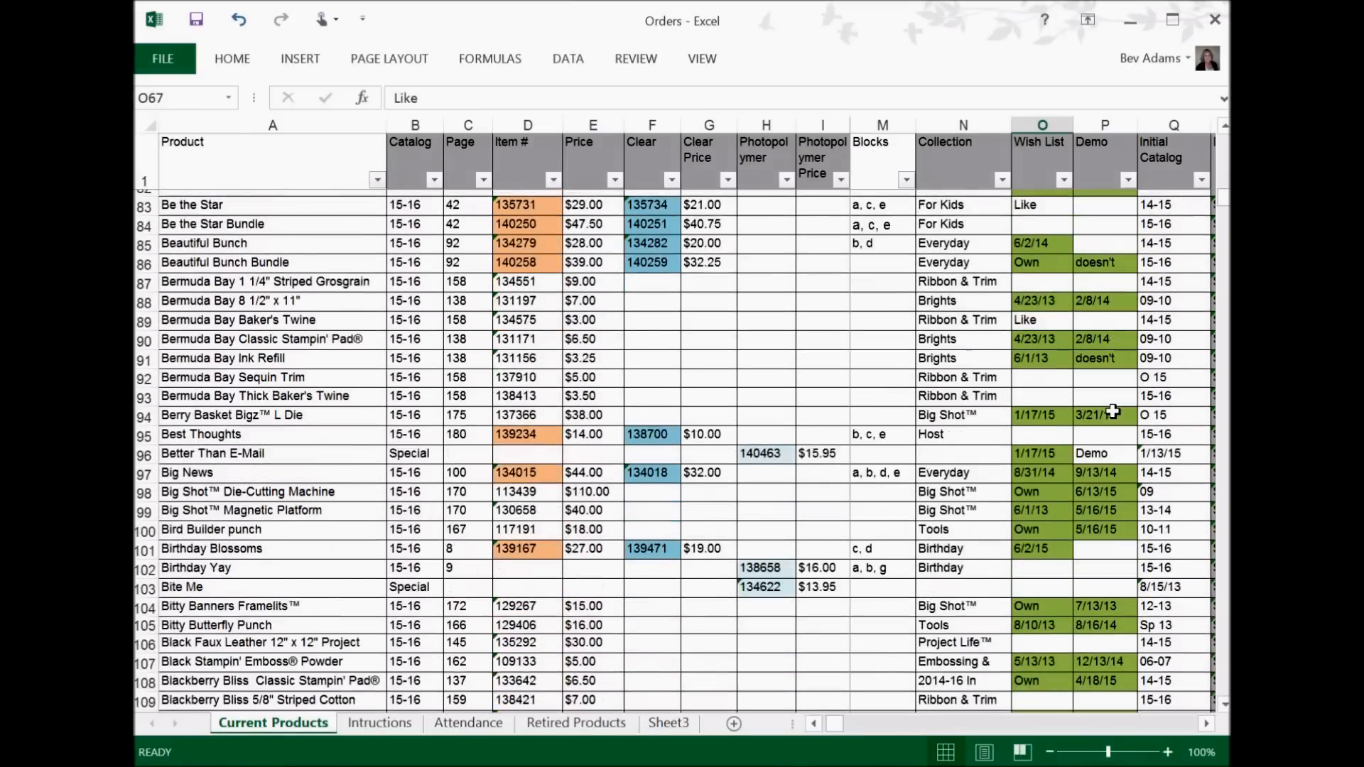
scroll(1093, 408, "down", 10)
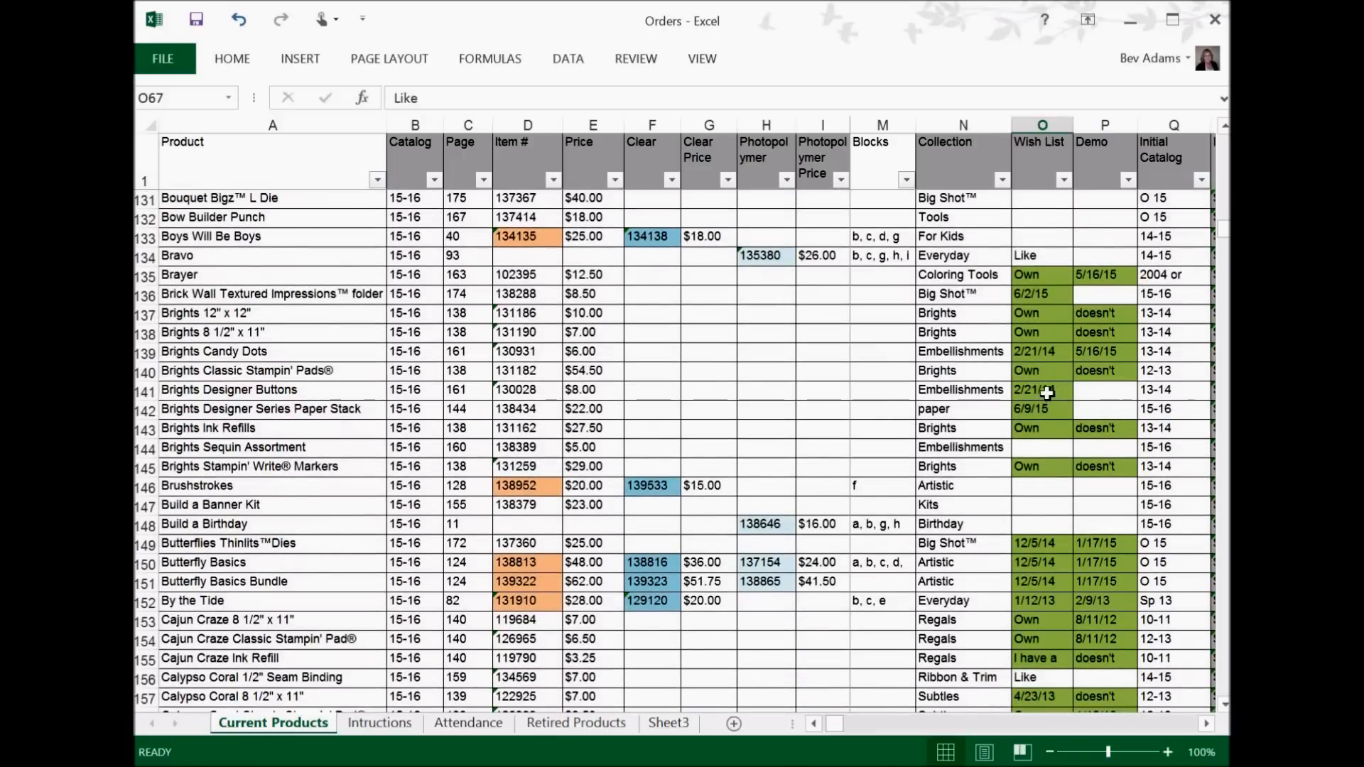
scroll(1045, 398, "up", 10)
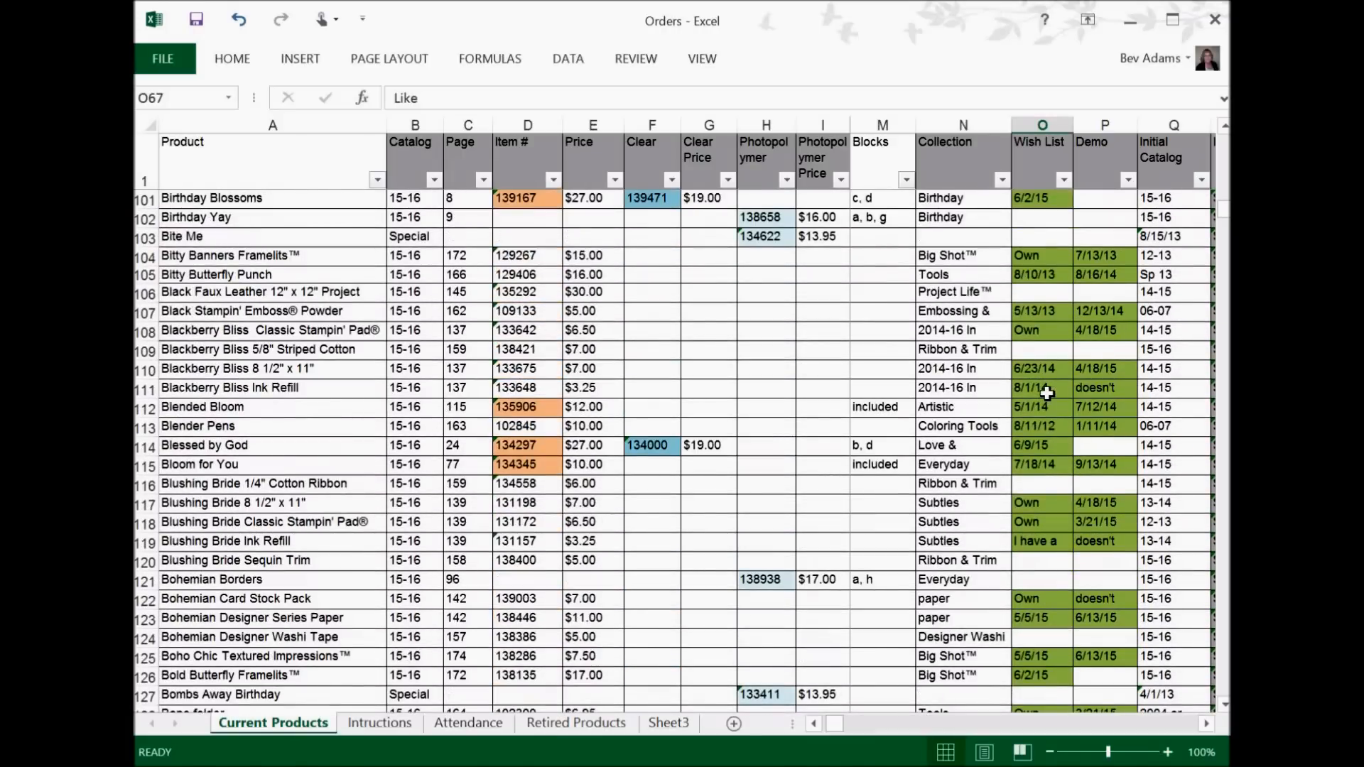
scroll(1047, 393, "up", 1)
scroll(1047, 393, "up", 1)
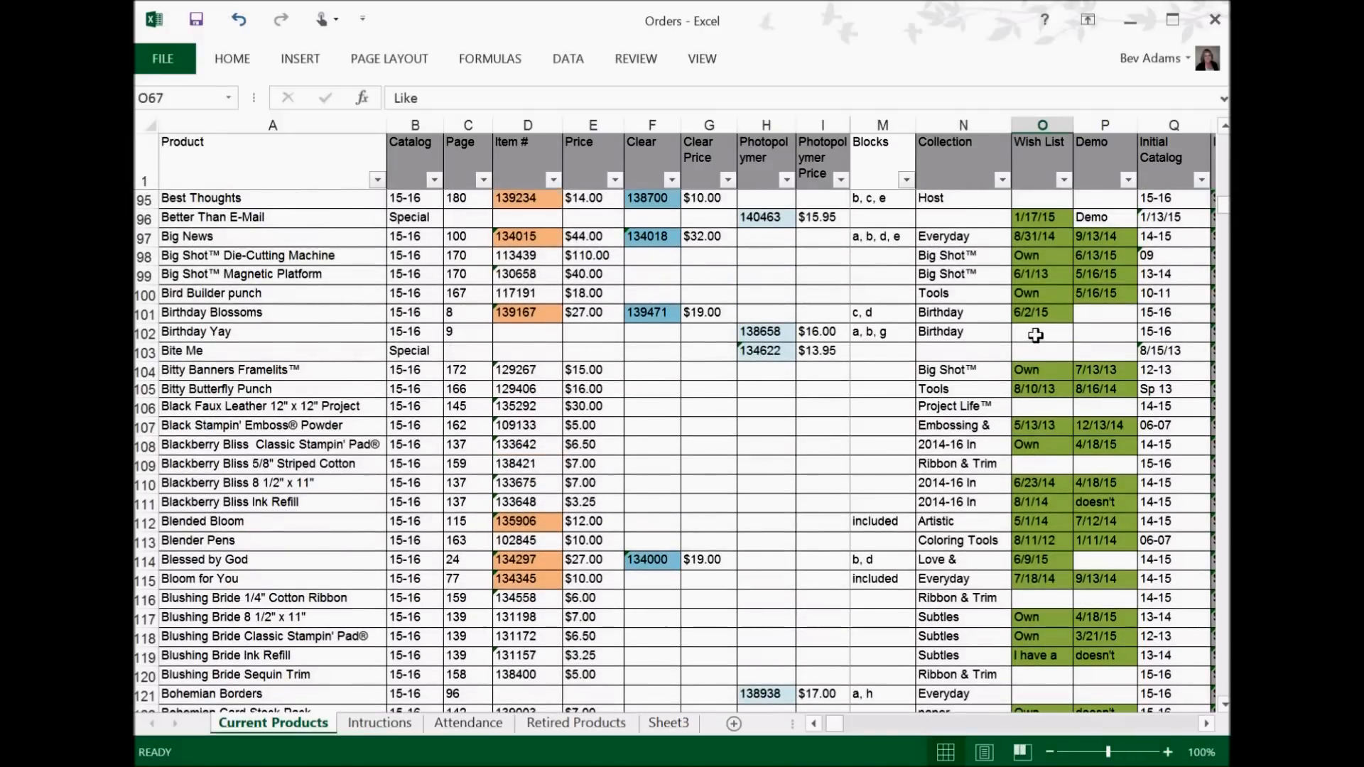
scroll(1037, 356, "down", 9)
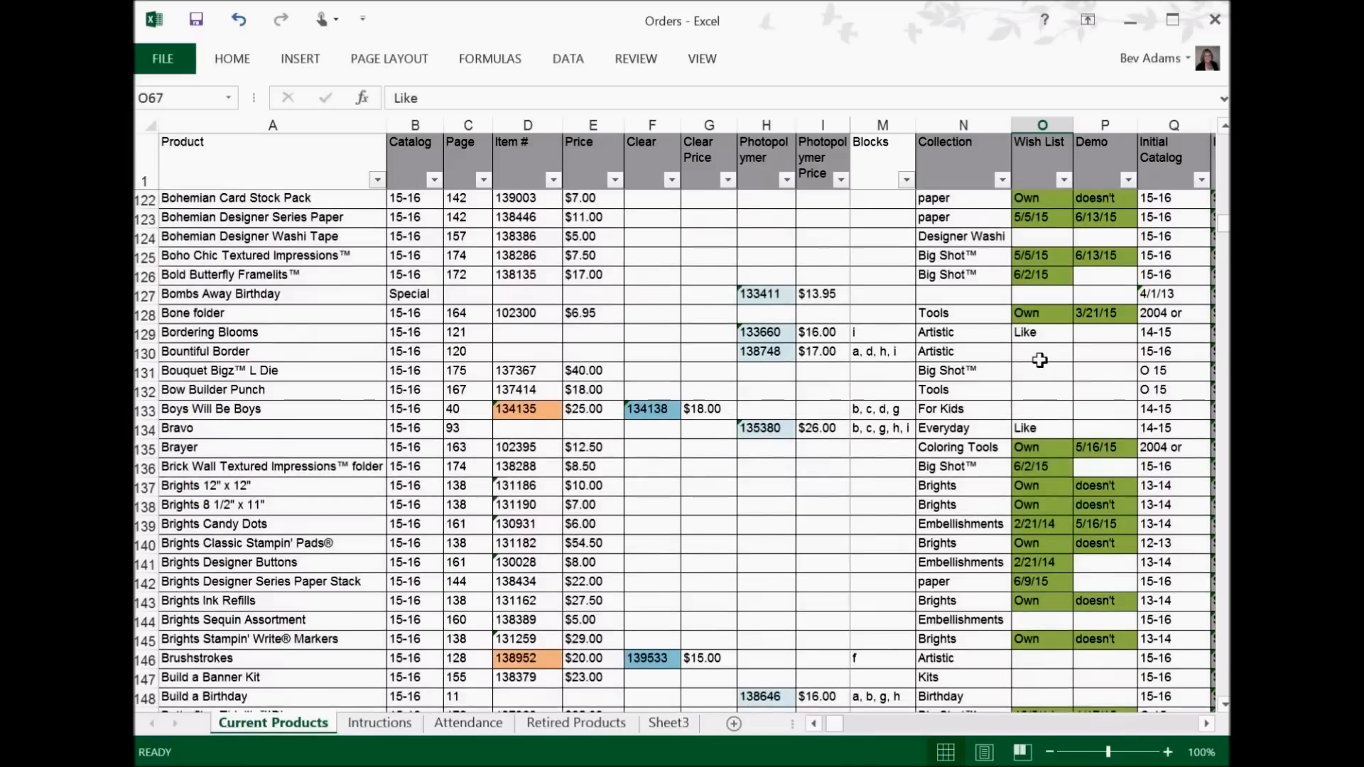
scroll(1039, 360, "down", 1)
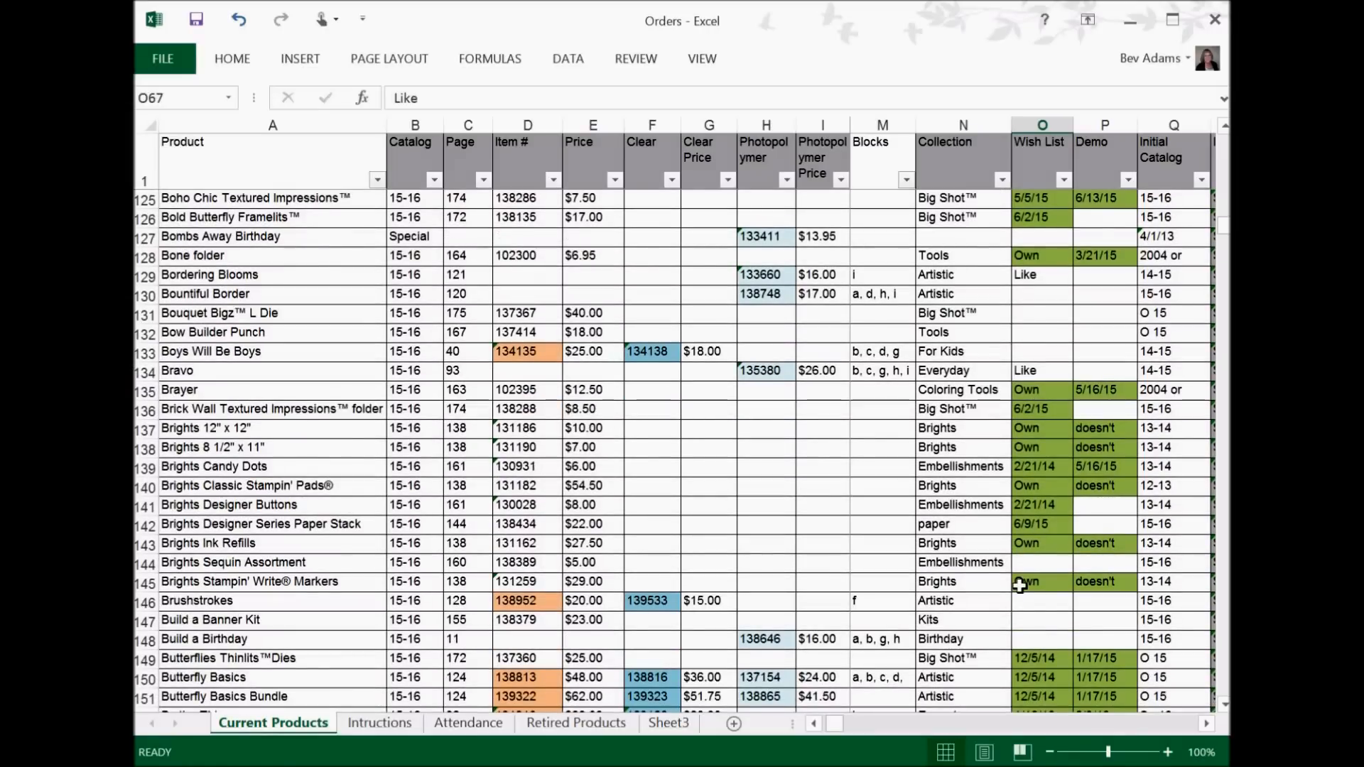
left_click(1026, 625)
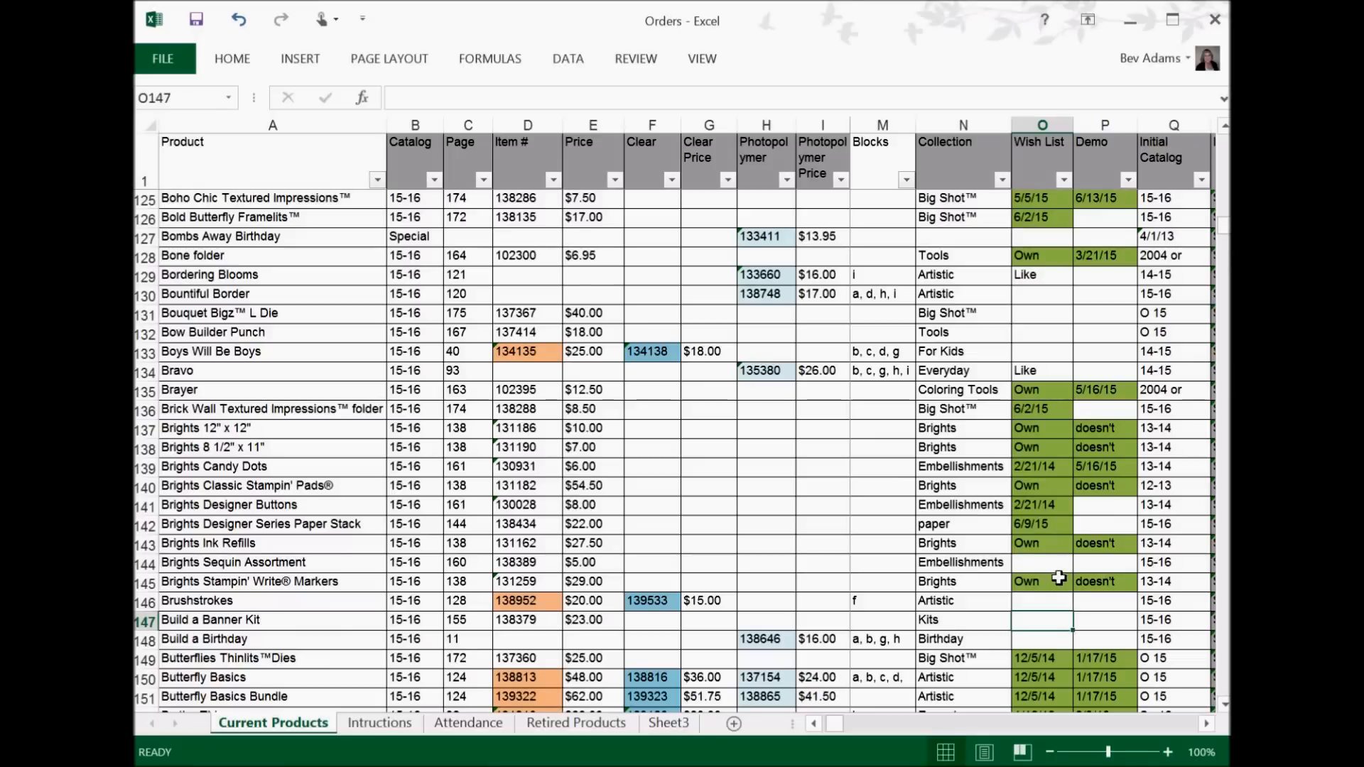
Step: Examine the sorted rows for products beginning with C through E, including their item numbers, prices and Wish List entries
scroll(1061, 581, "down", 8)
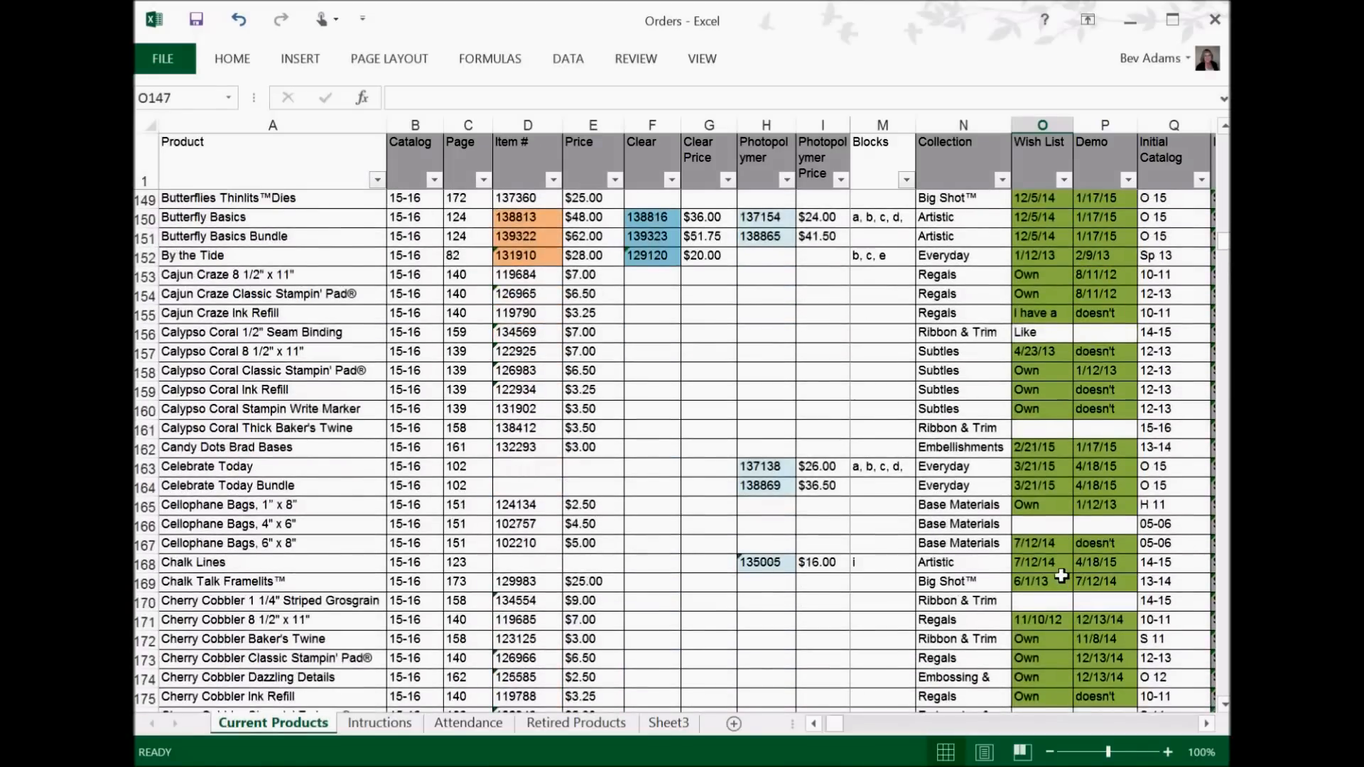
scroll(1061, 576, "up", 2)
scroll(1061, 576, "down", 4)
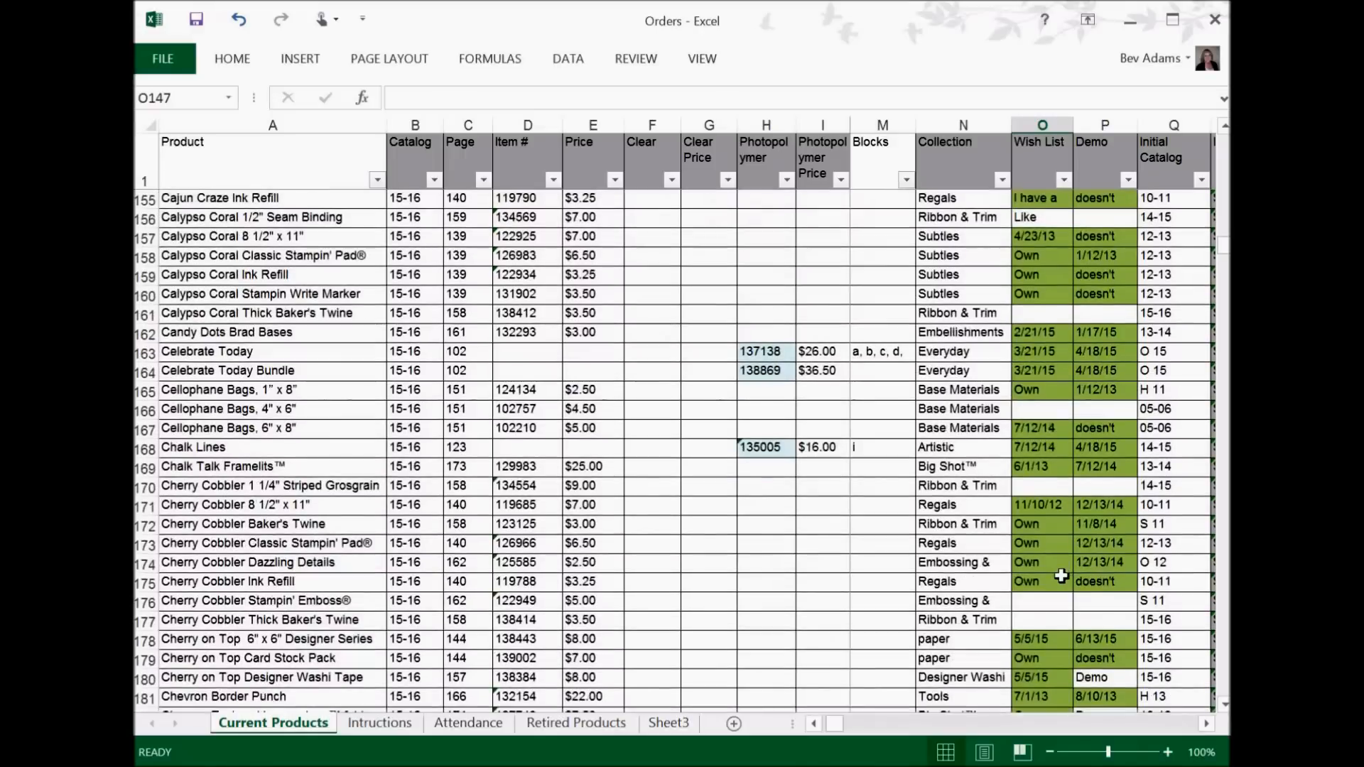
scroll(1061, 577, "down", 1)
scroll(1061, 577, "up", 2)
scroll(1061, 577, "down", 5)
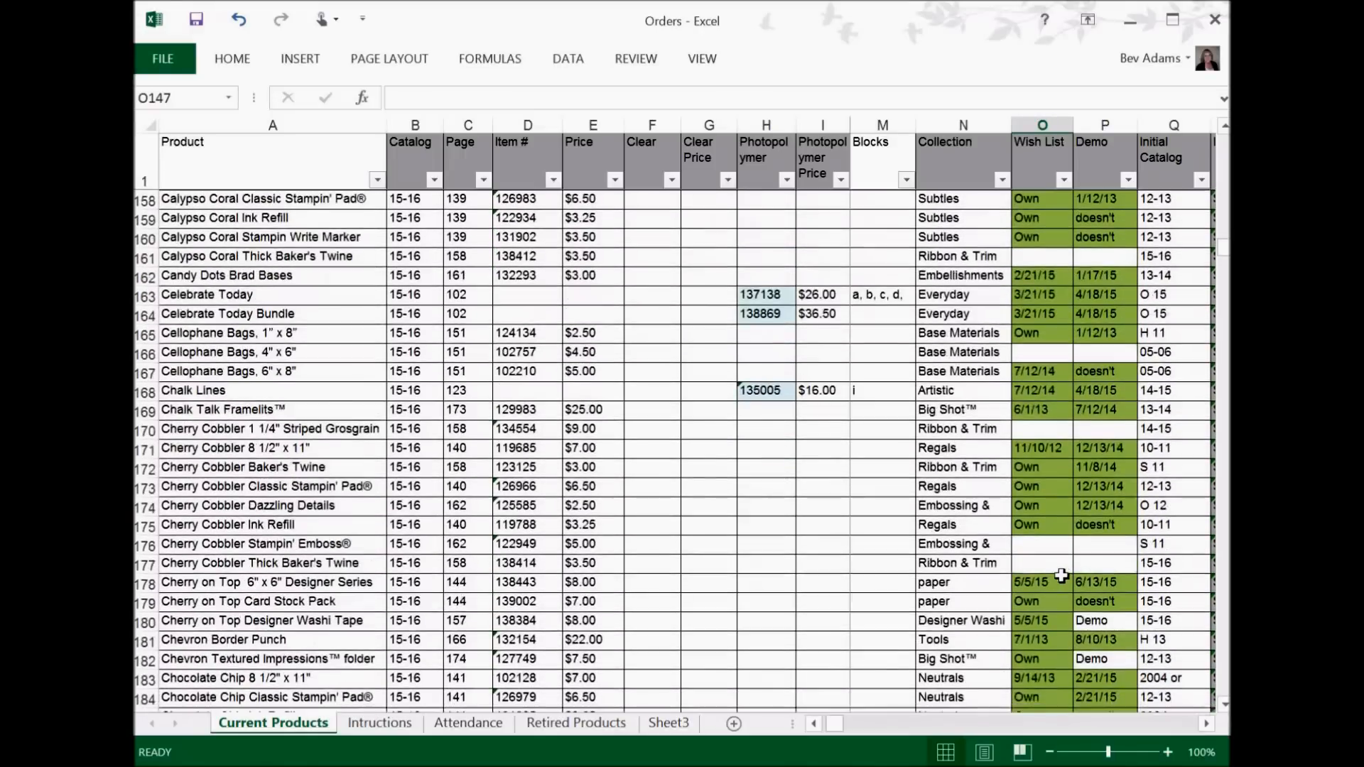
scroll(455, 508, "down", 7)
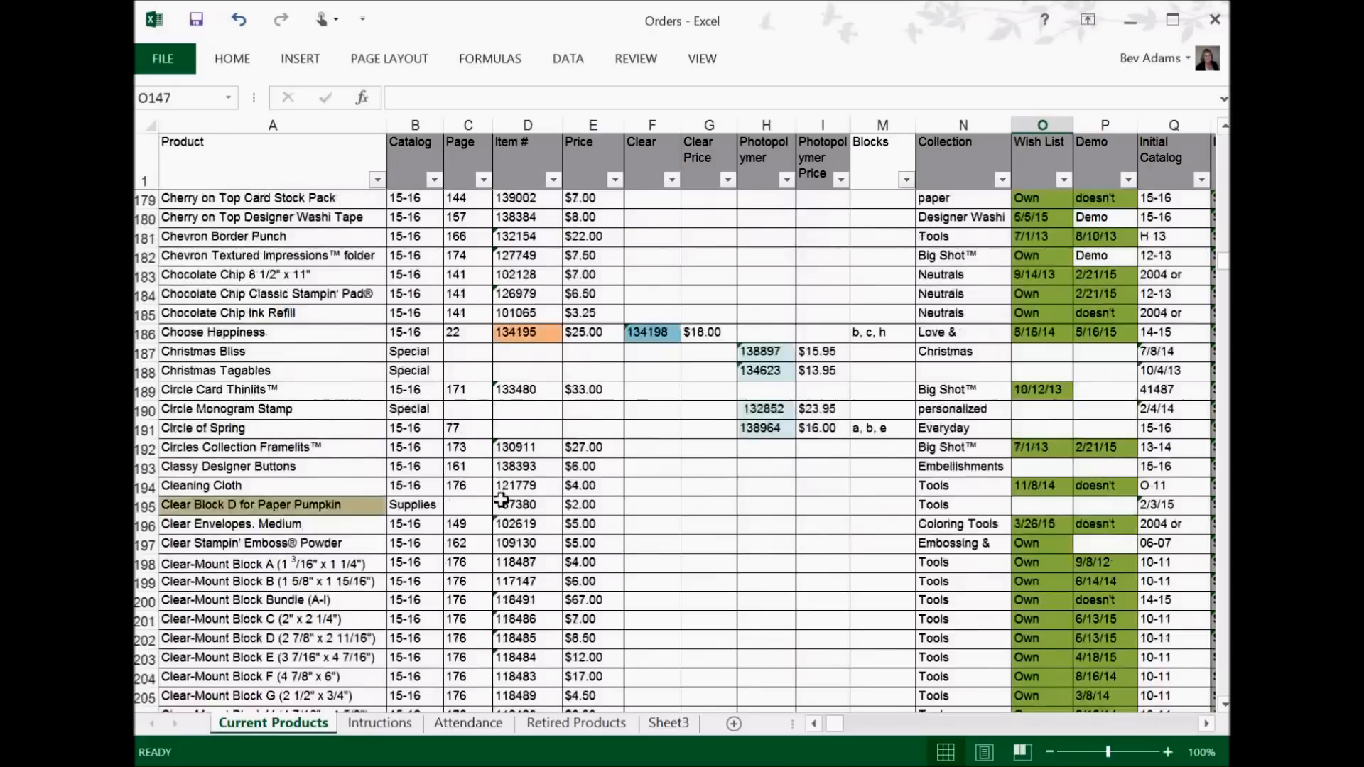
scroll(540, 480, "down", 11)
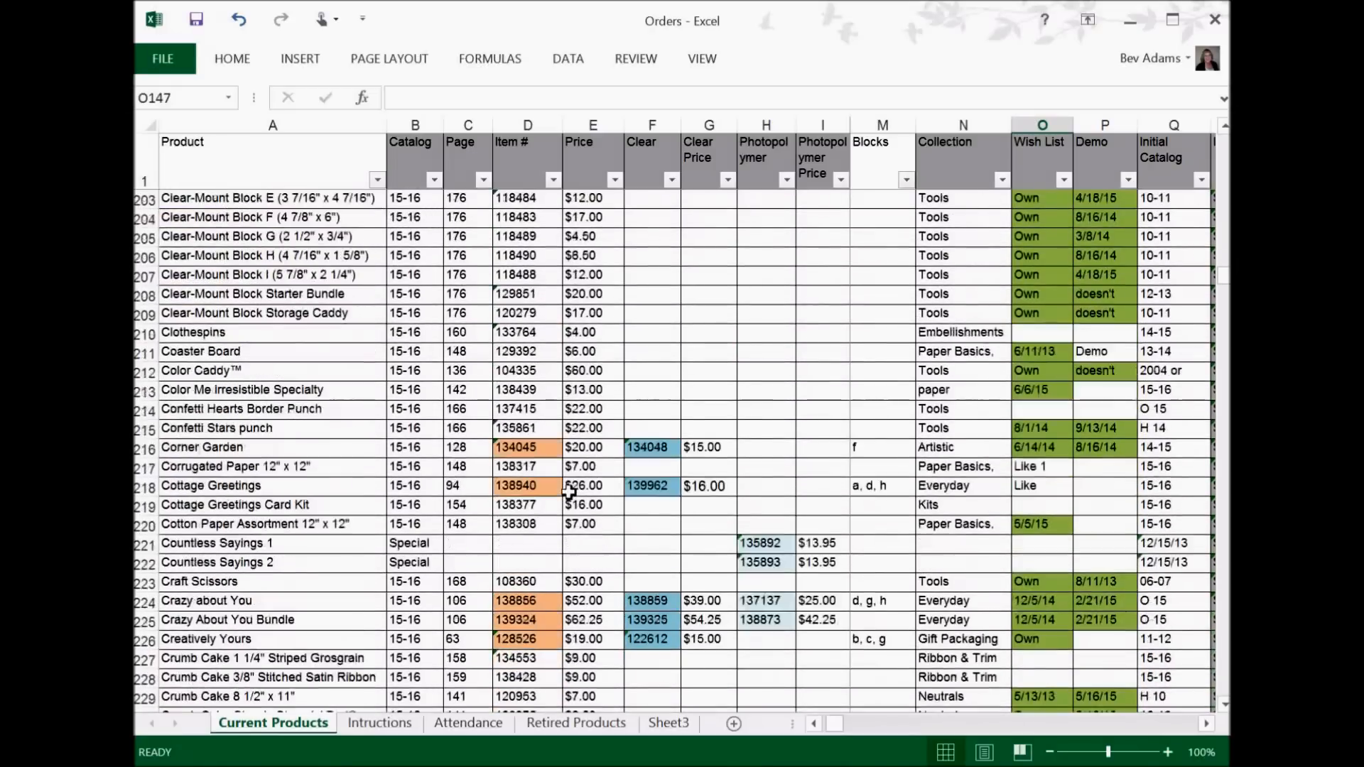
scroll(590, 489, "down", 6)
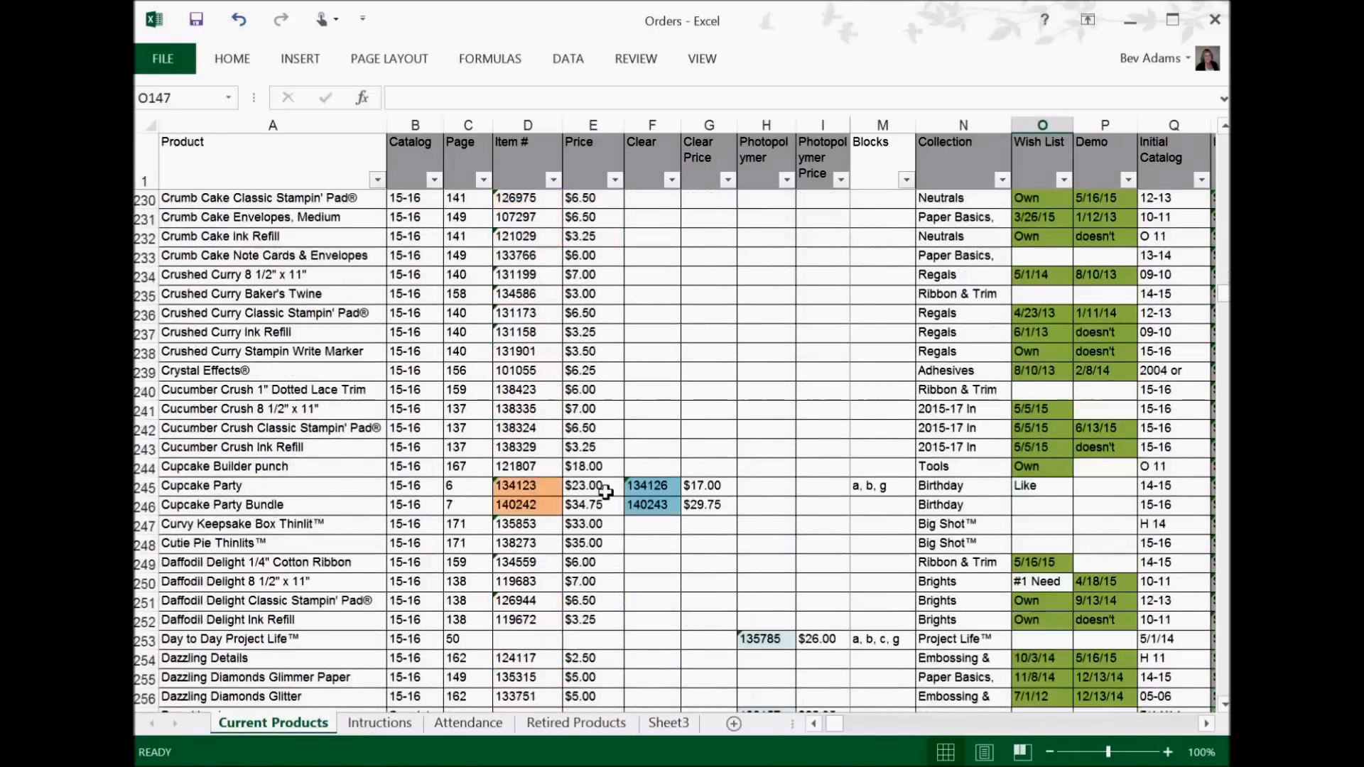
scroll(605, 492, "down", 3)
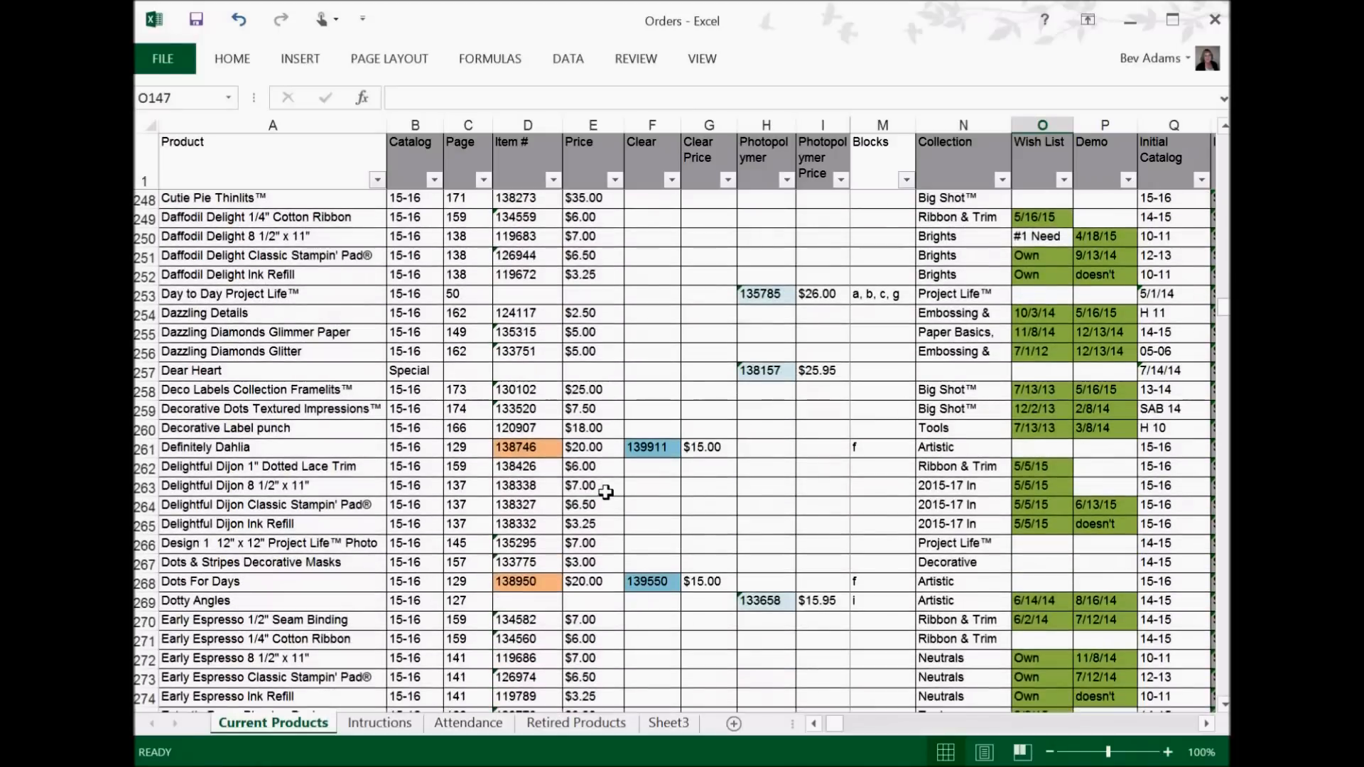
scroll(606, 492, "down", 6)
scroll(277, 490, "up", 3)
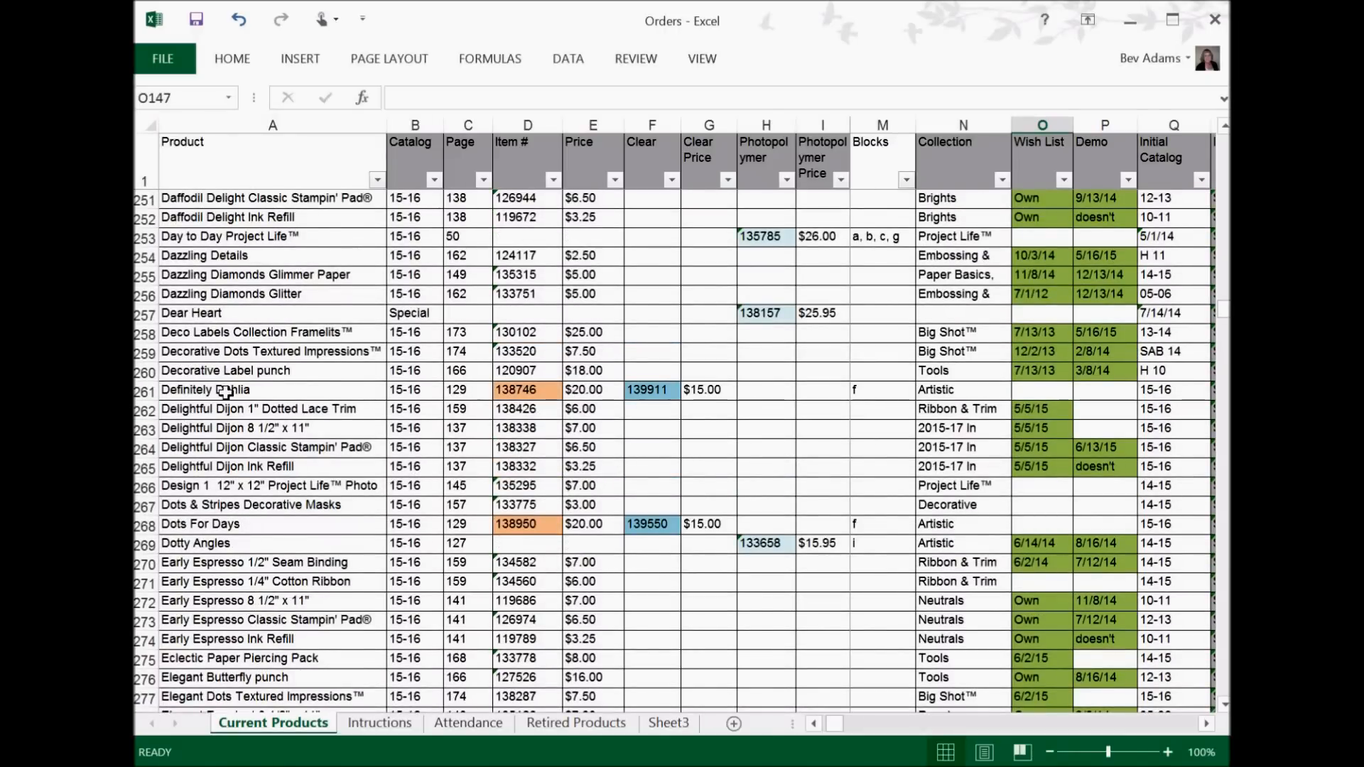
scroll(236, 284, "up", 1)
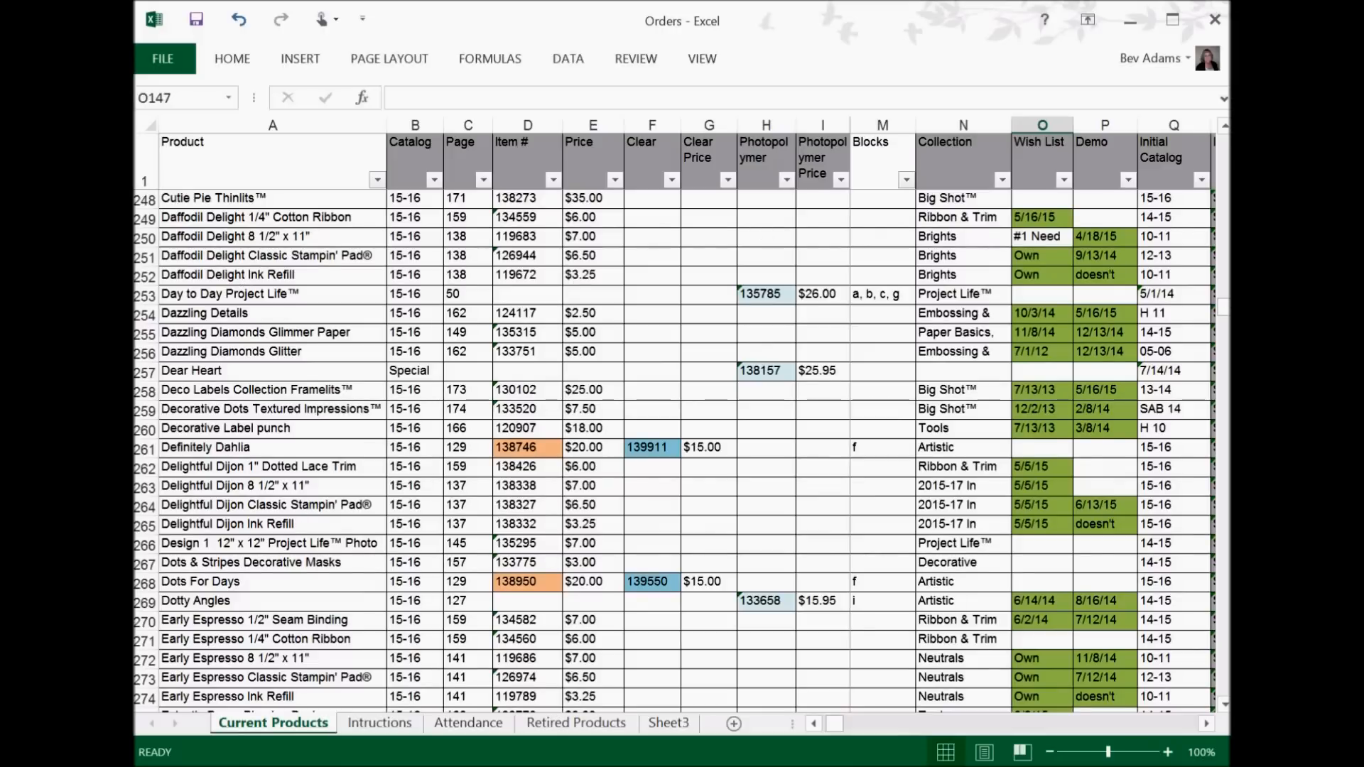
Step: Inspect several Wish List entries, including those for the 1/4" Circle handheld punch and the 14-16 Card stock & Pad Kit
left_click(1043, 237)
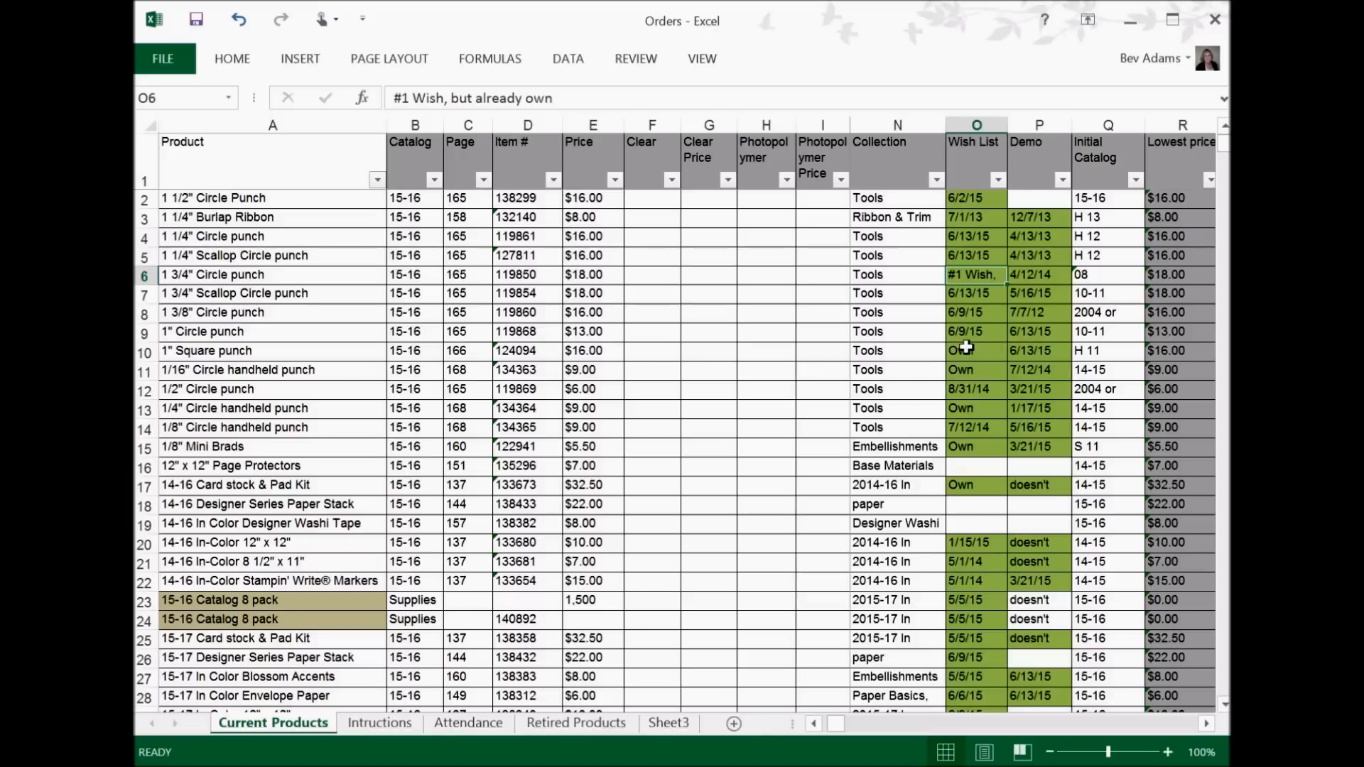
left_click(965, 409)
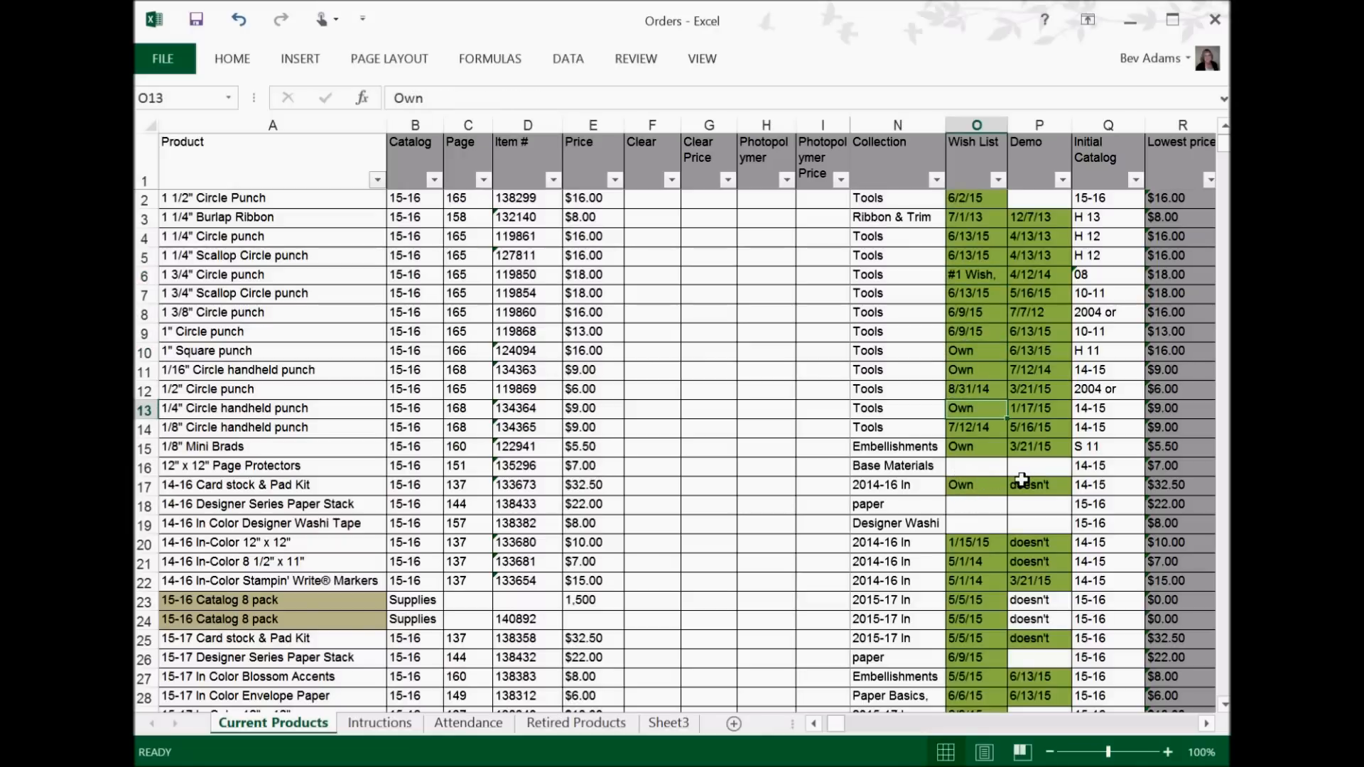
left_click(966, 488)
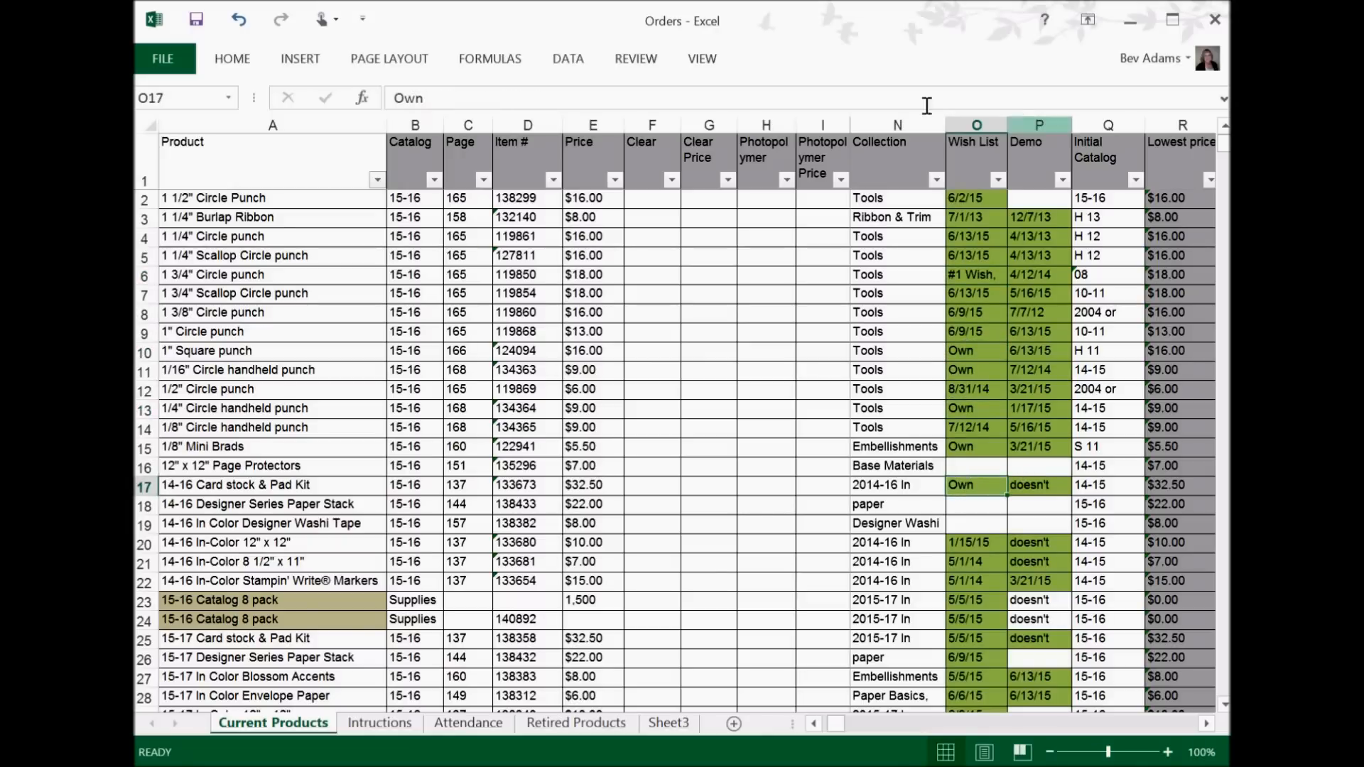
Step: In the Wish List column's filter, deselect all values and include only the years 2015, 2014, 2013 and 2012
left_click(998, 182)
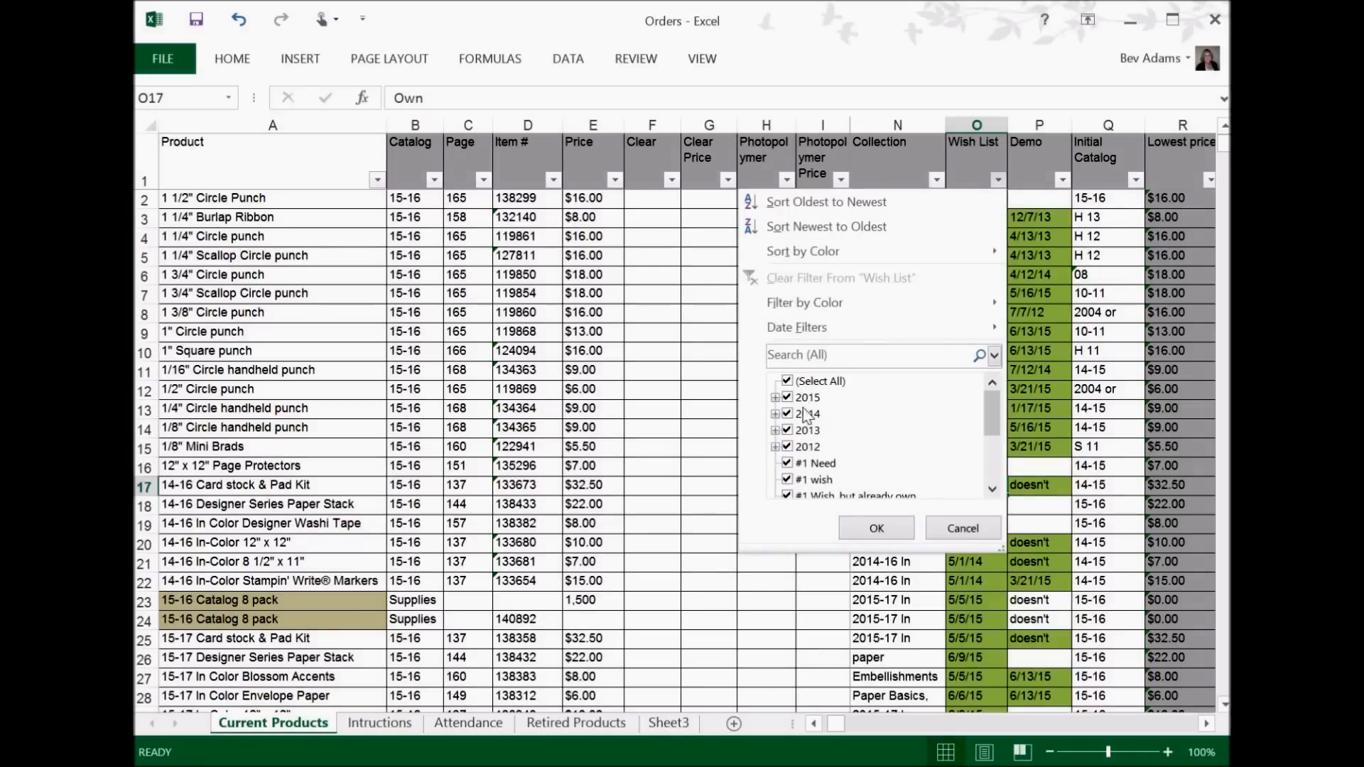
left_click(814, 384)
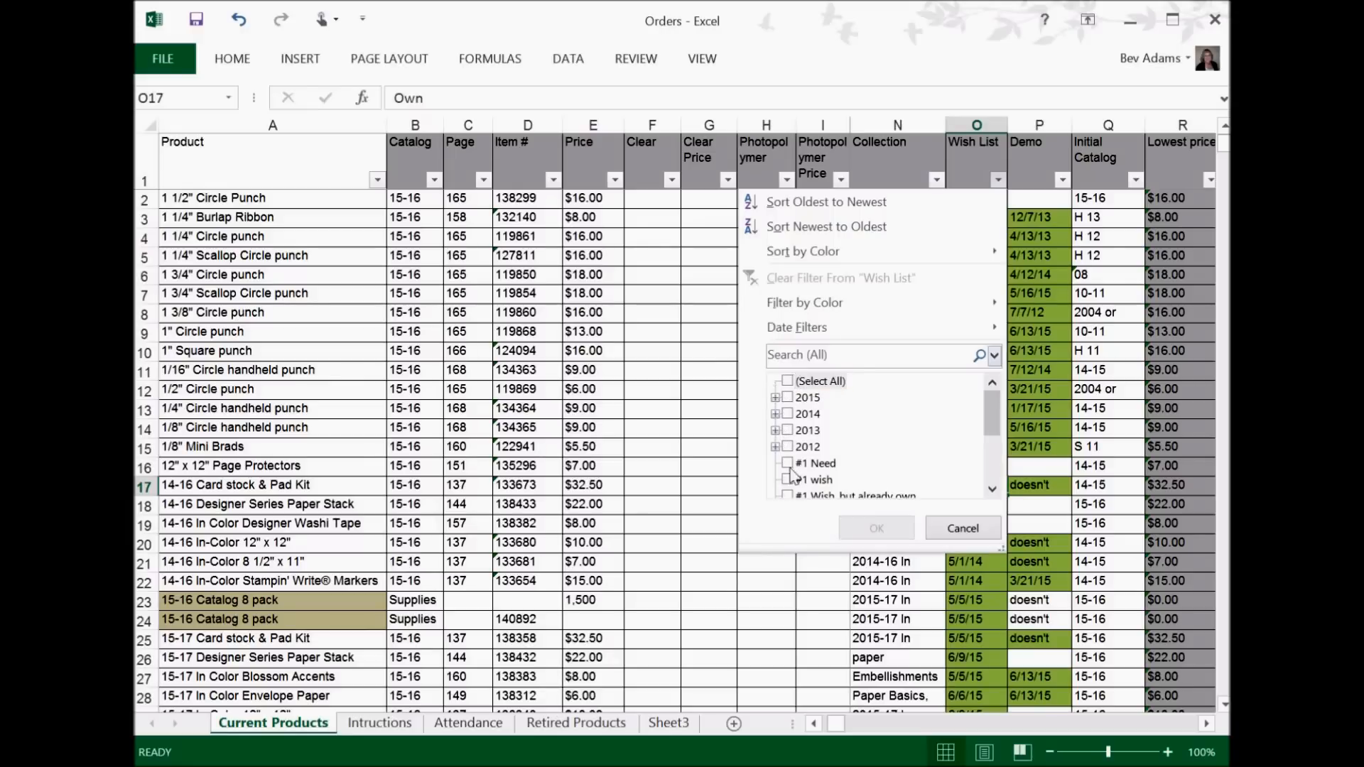
left_click(787, 396)
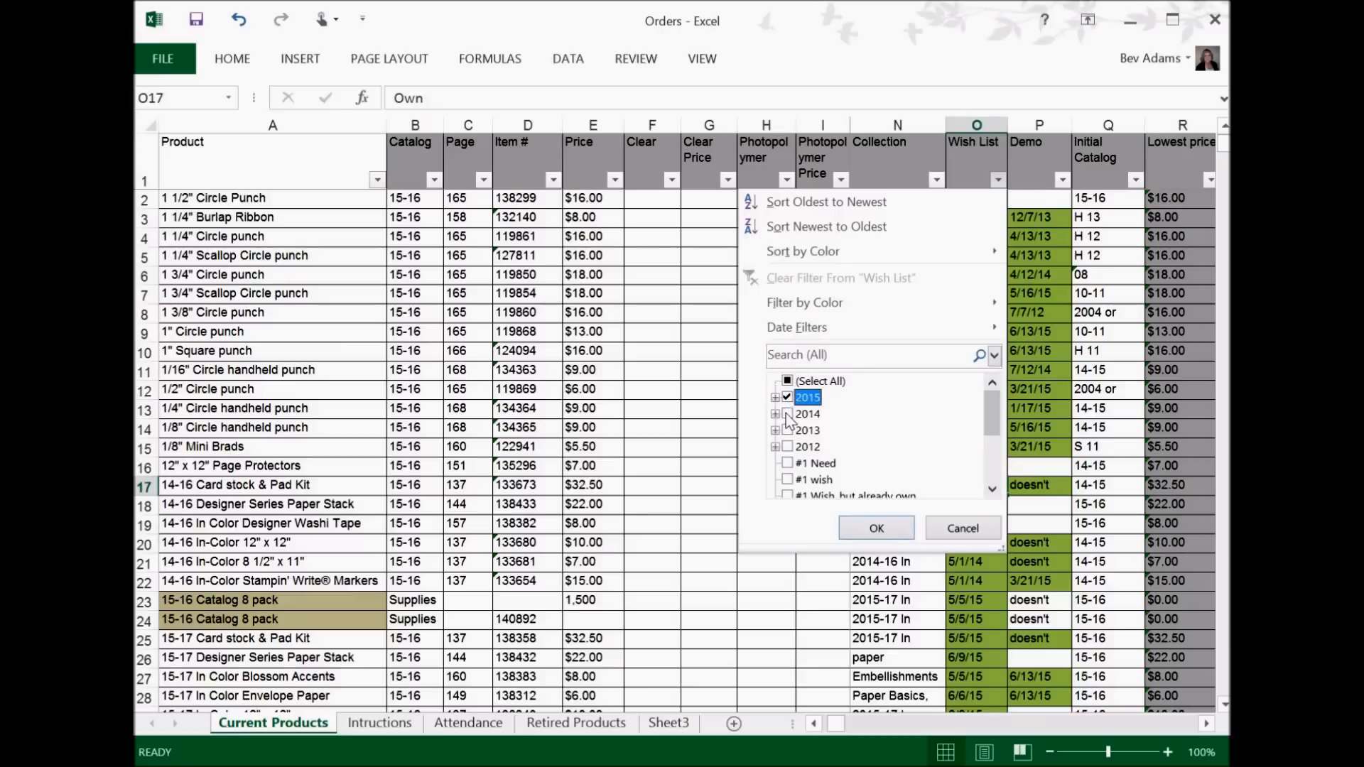
left_click(786, 431)
left_click(787, 446)
left_click(992, 490)
left_click(992, 490)
left_click(993, 490)
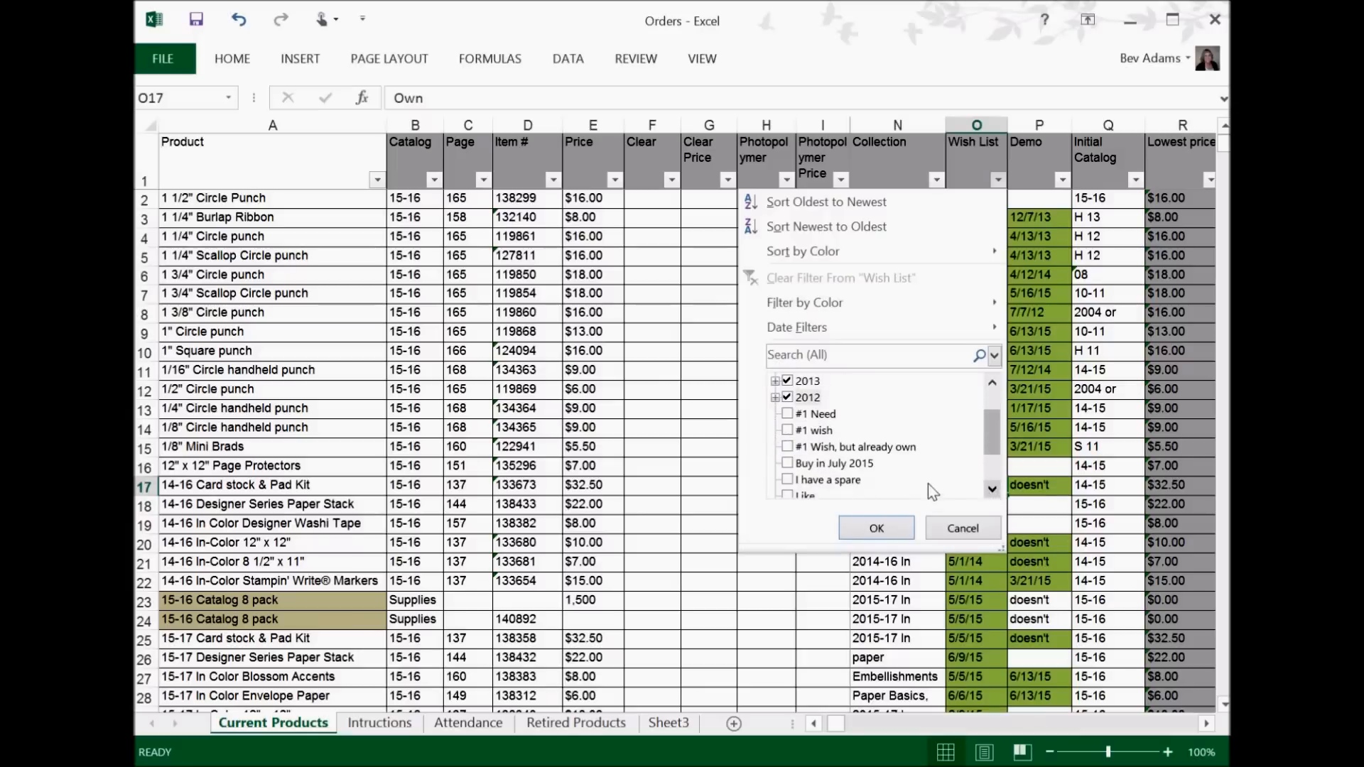
Step: Add "#1 Wish, but already own", "I have a spare" and "Own" to the Wish List filter and apply it
left_click(788, 449)
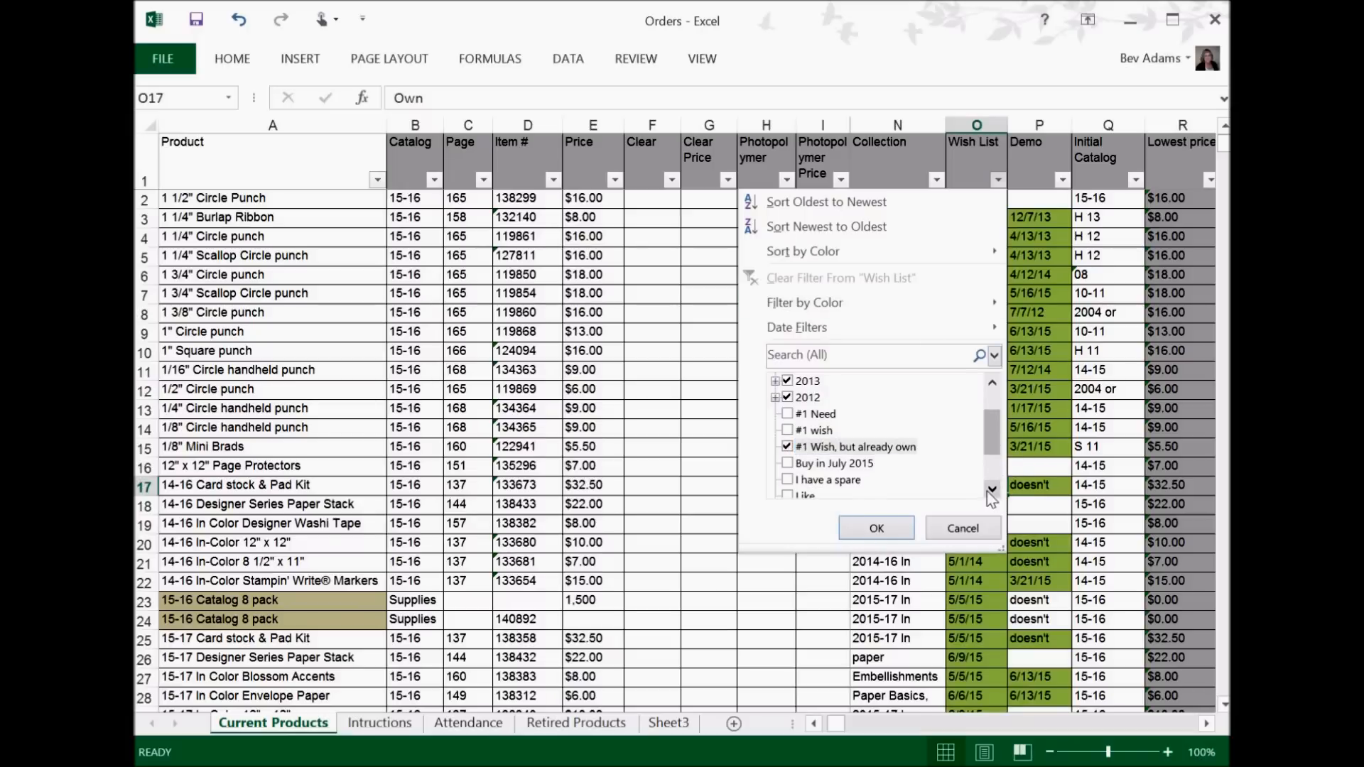
left_click(786, 481)
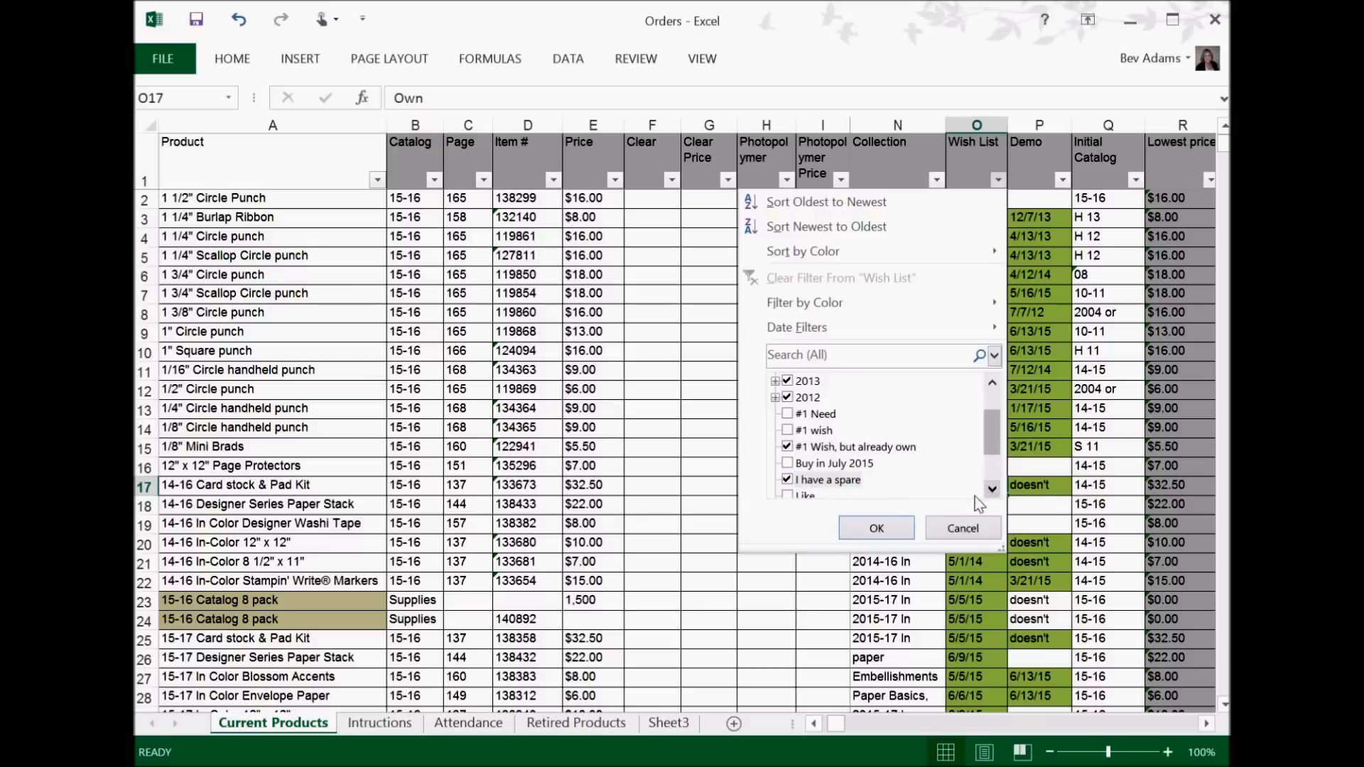
left_click(992, 489)
left_click(993, 489)
left_click(993, 488)
left_click(993, 488)
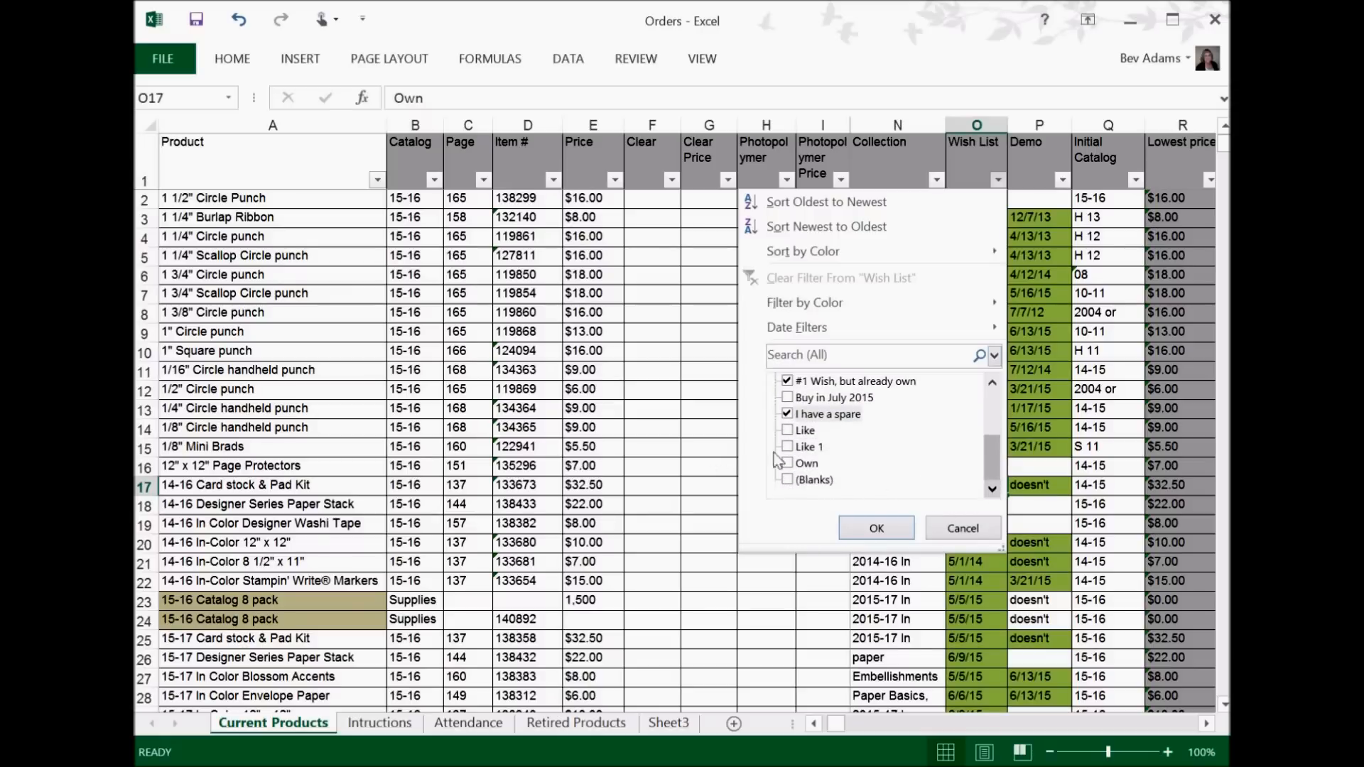
left_click(787, 464)
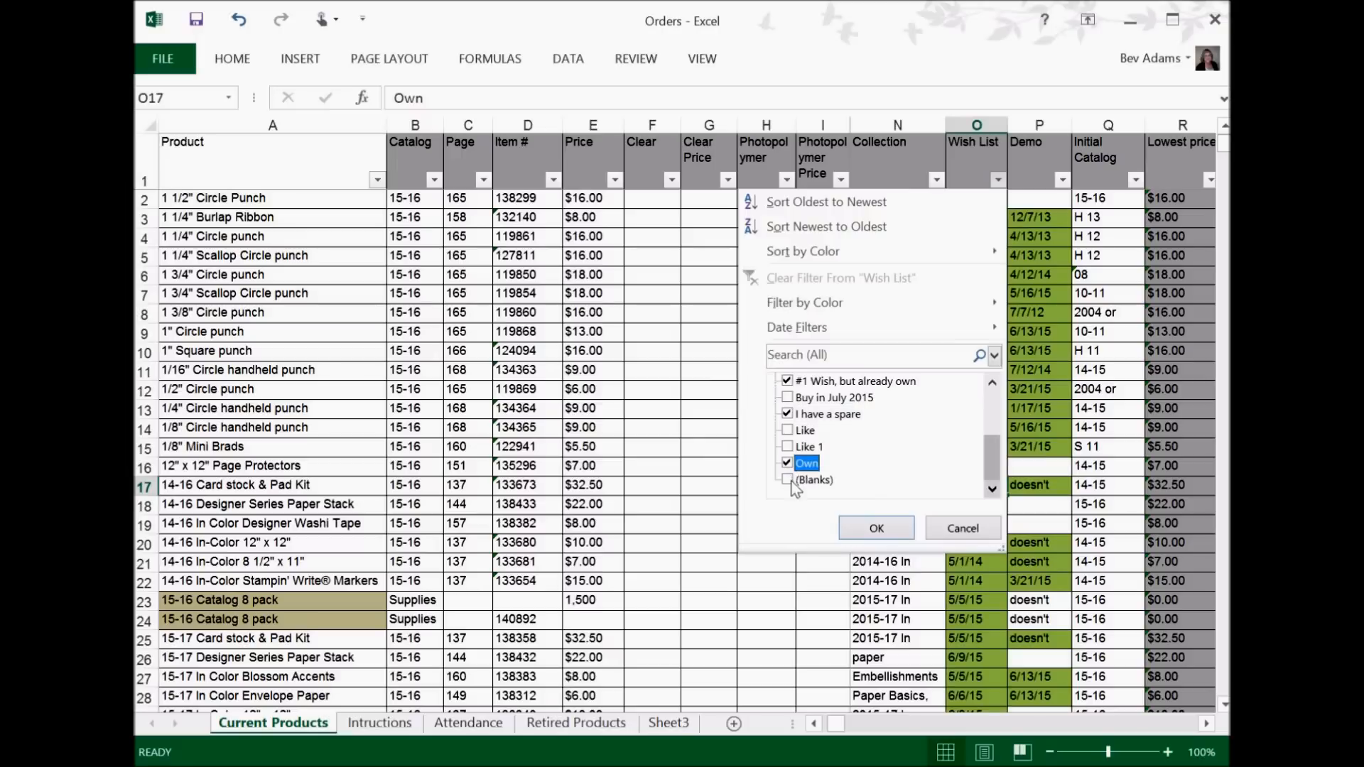
left_click(877, 528)
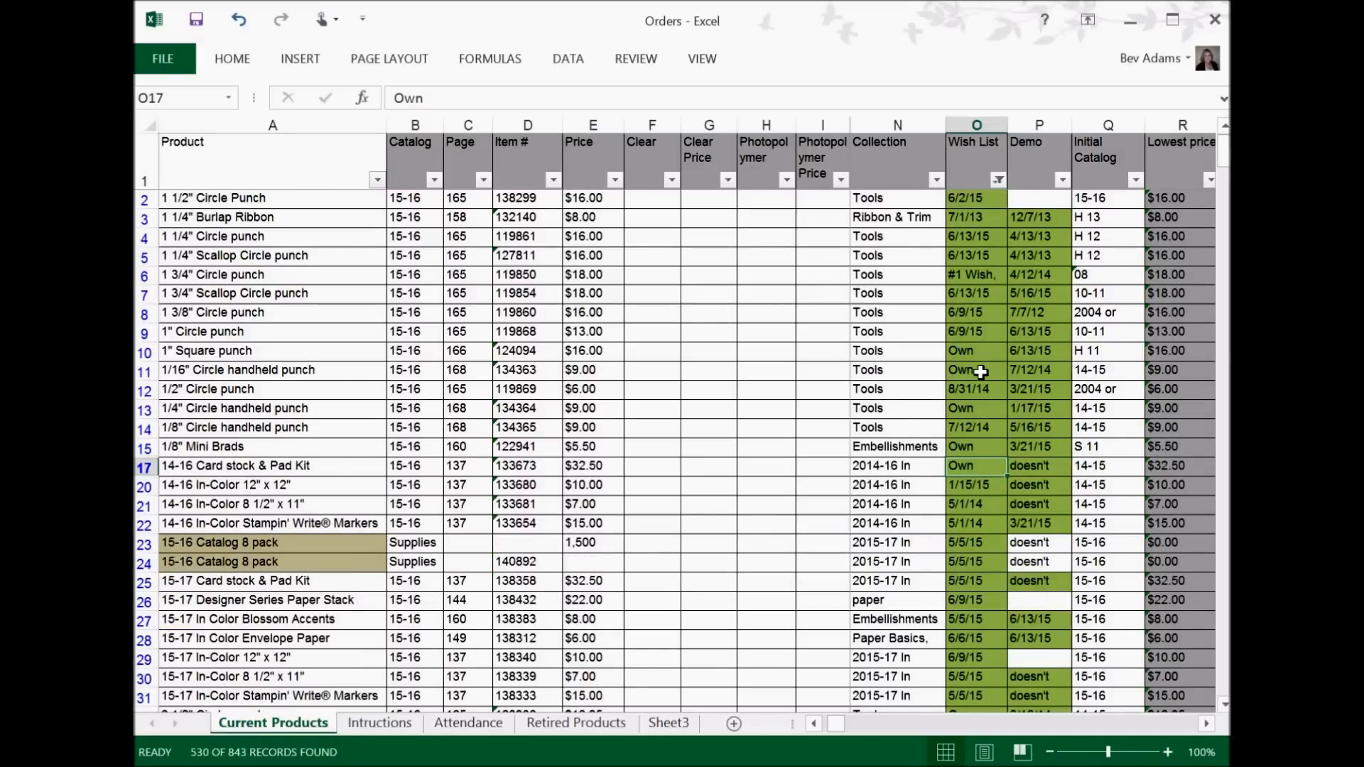
Step: Filter the Demo column of the owned products to only "Demo next?" and blank entries
scroll(990, 360, "down", 3)
scroll(1063, 257, "up", 2)
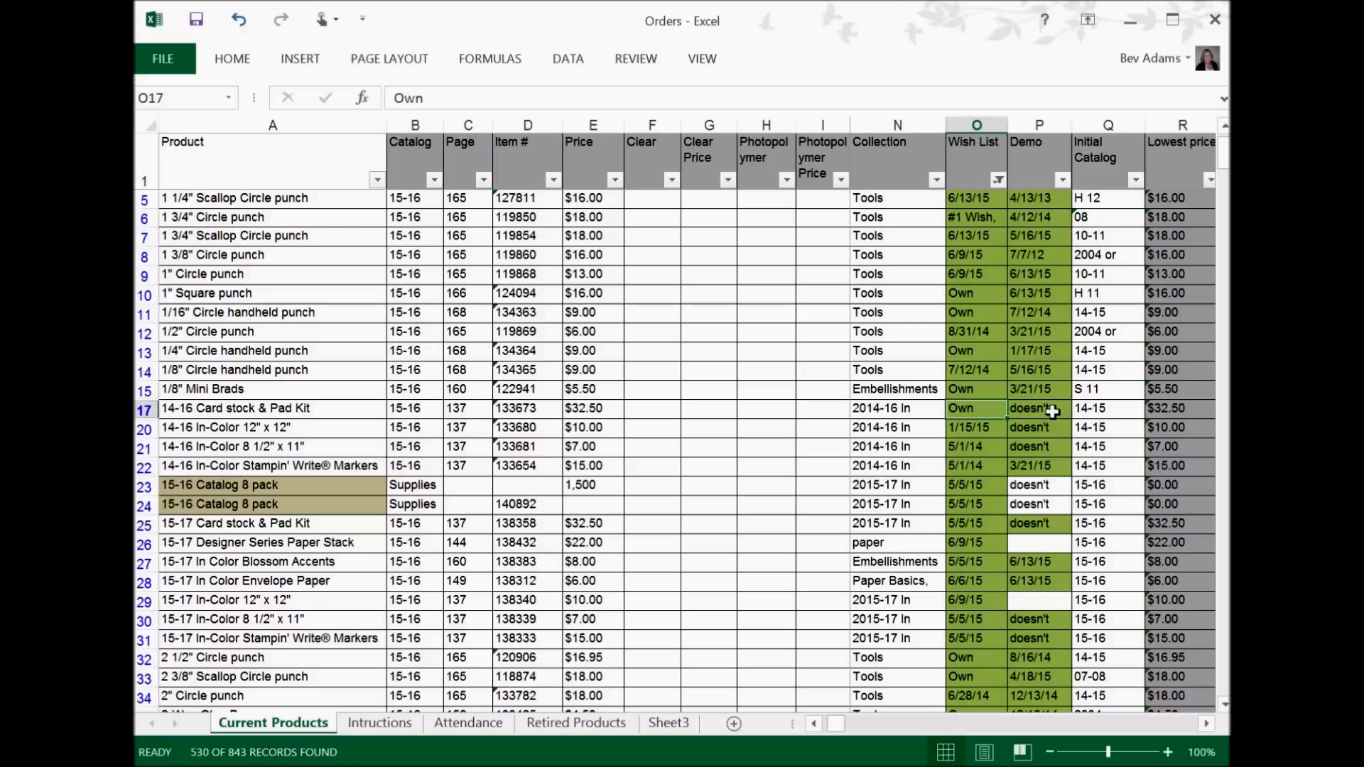
scroll(1054, 404, "up", 1)
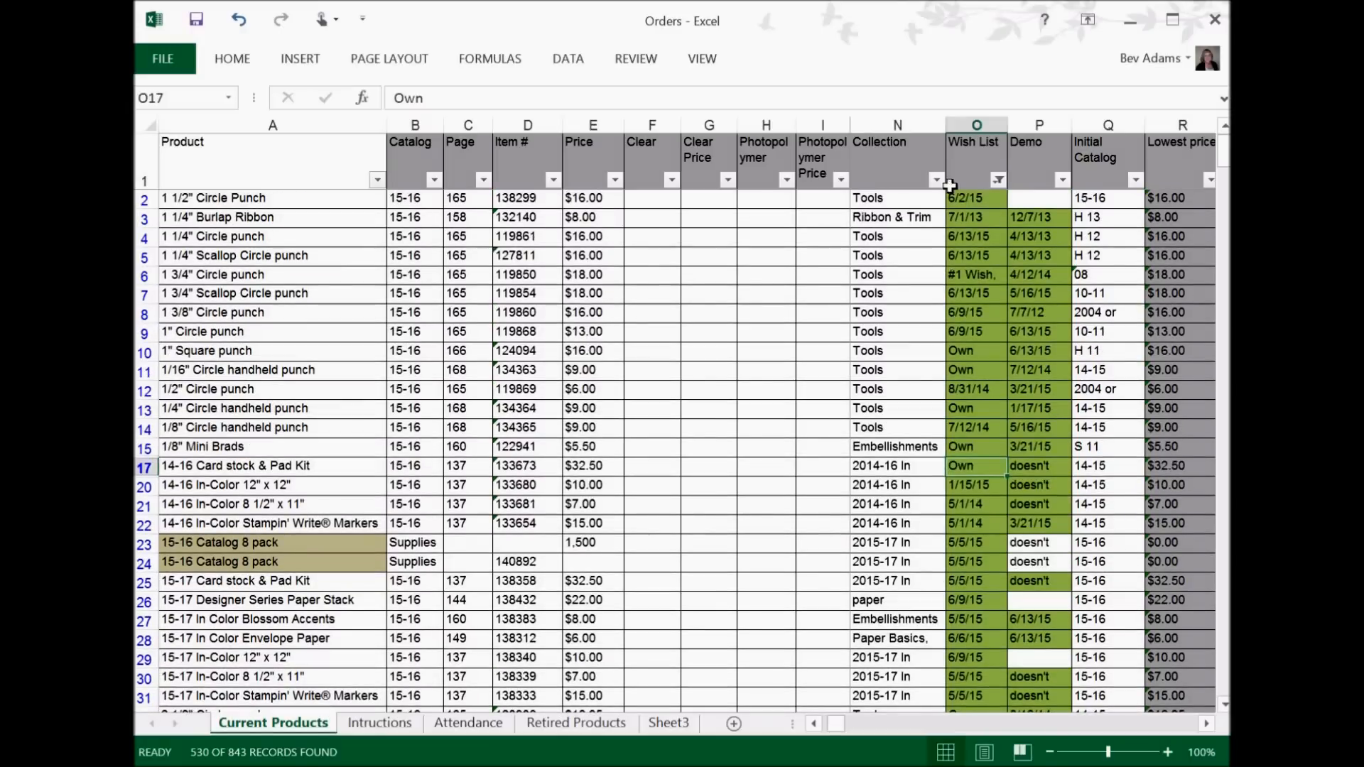
left_click(1063, 180)
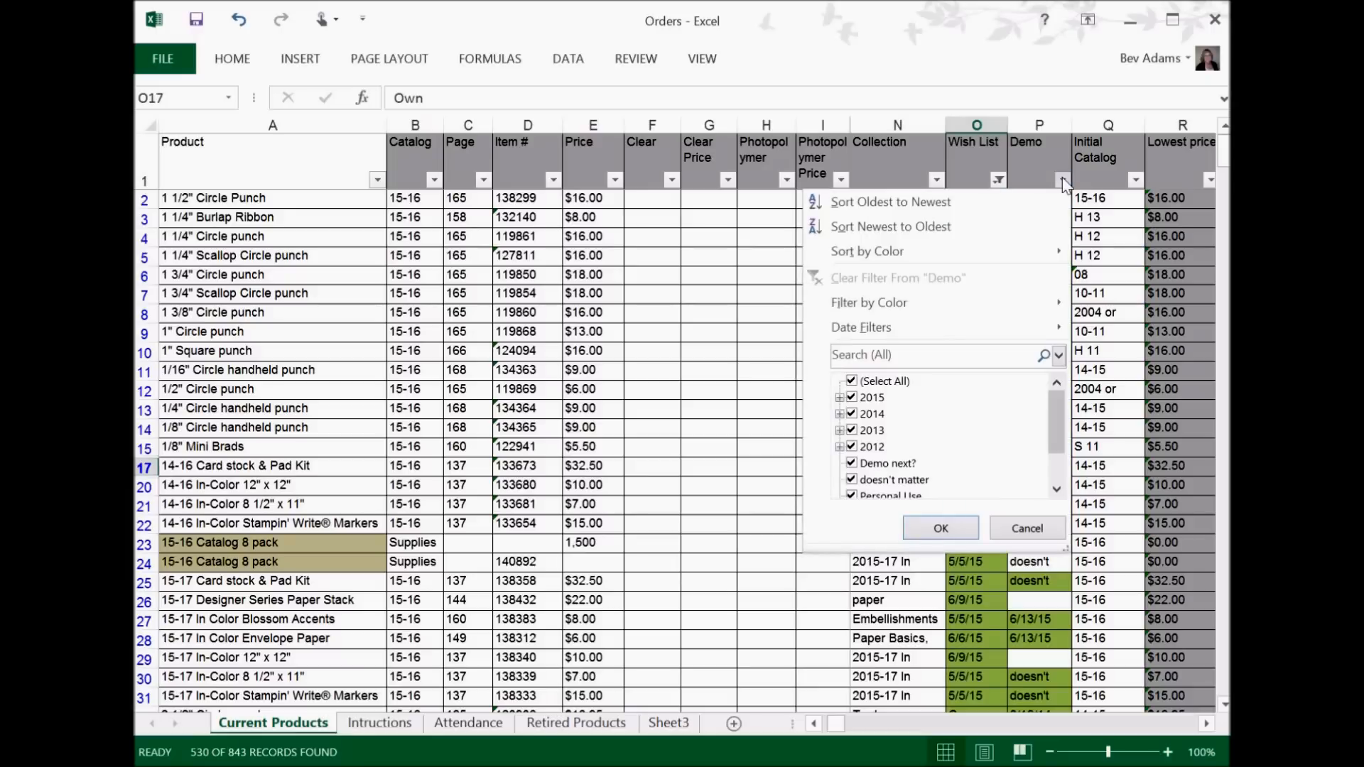
left_click(899, 384)
left_click_drag(1061, 404, 1062, 438)
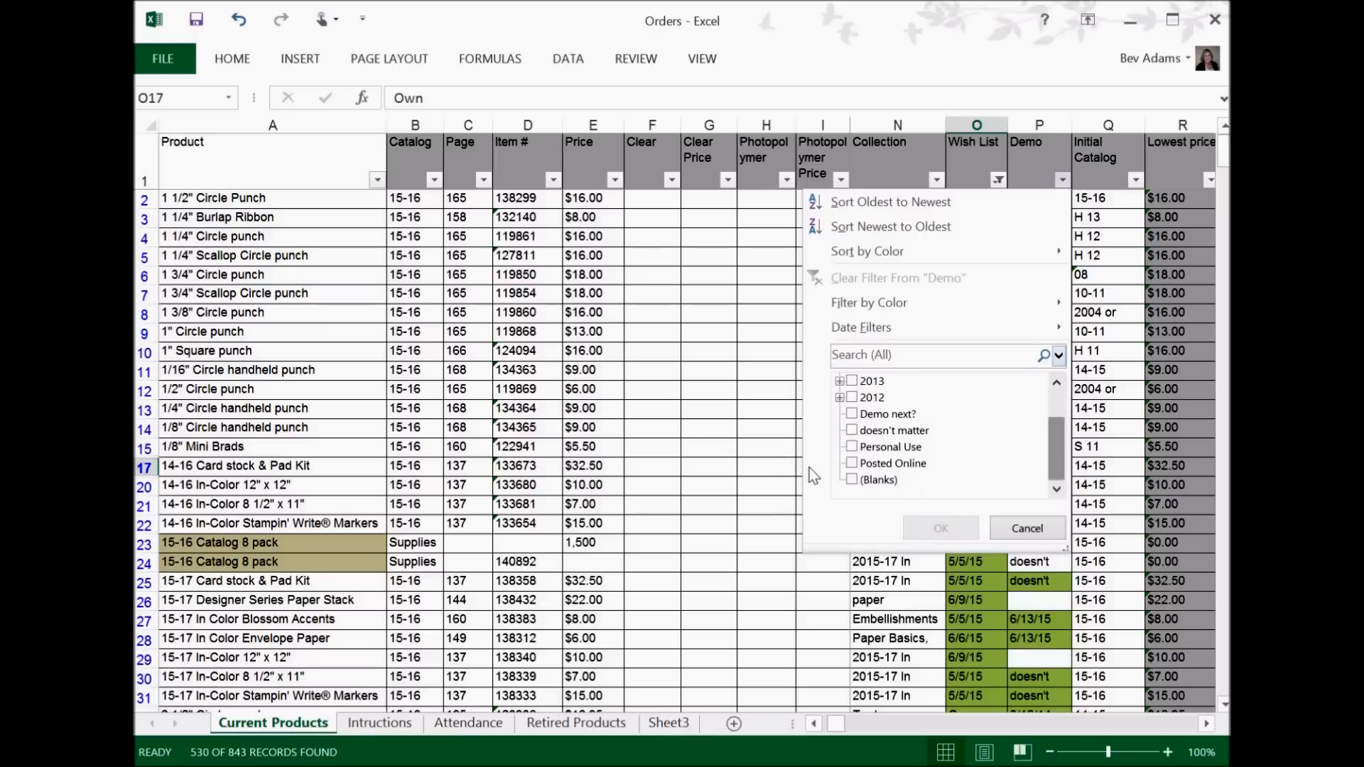
left_click(851, 479)
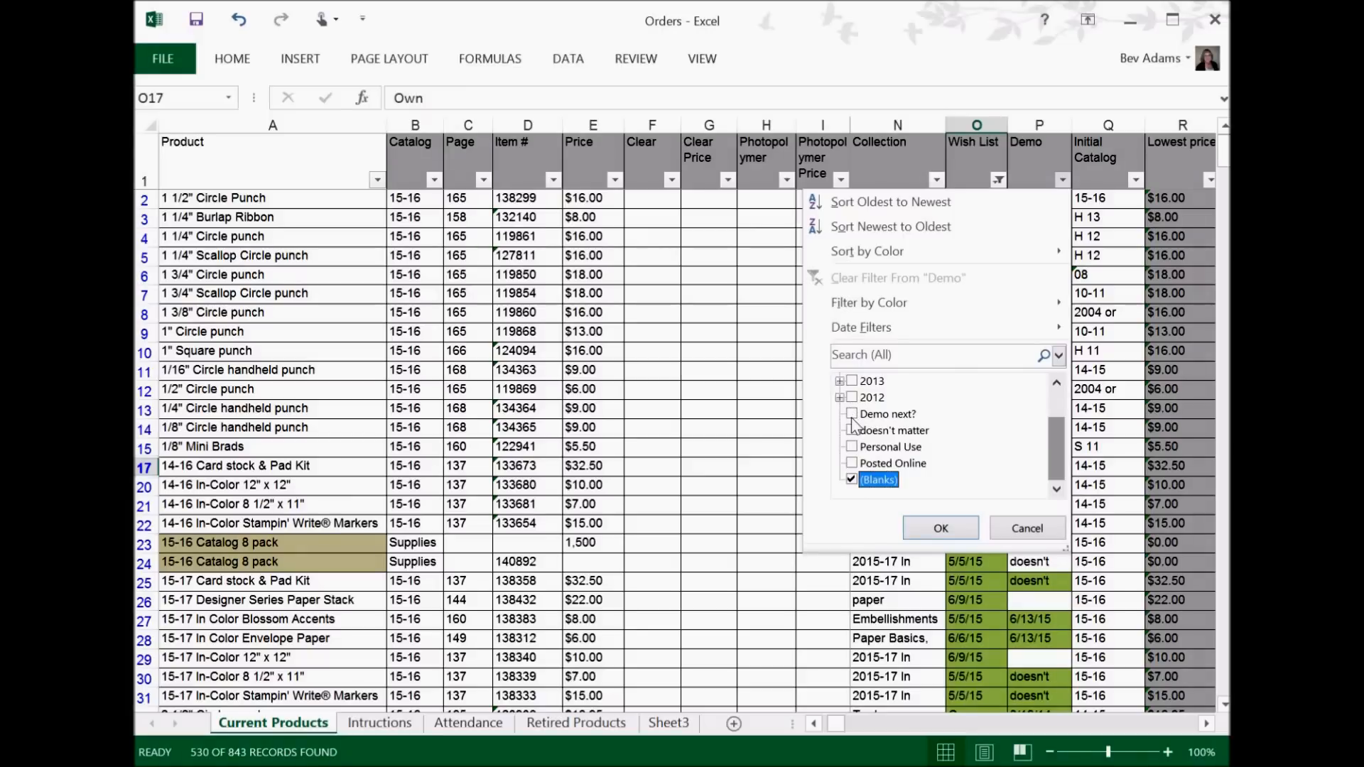
left_click(940, 527)
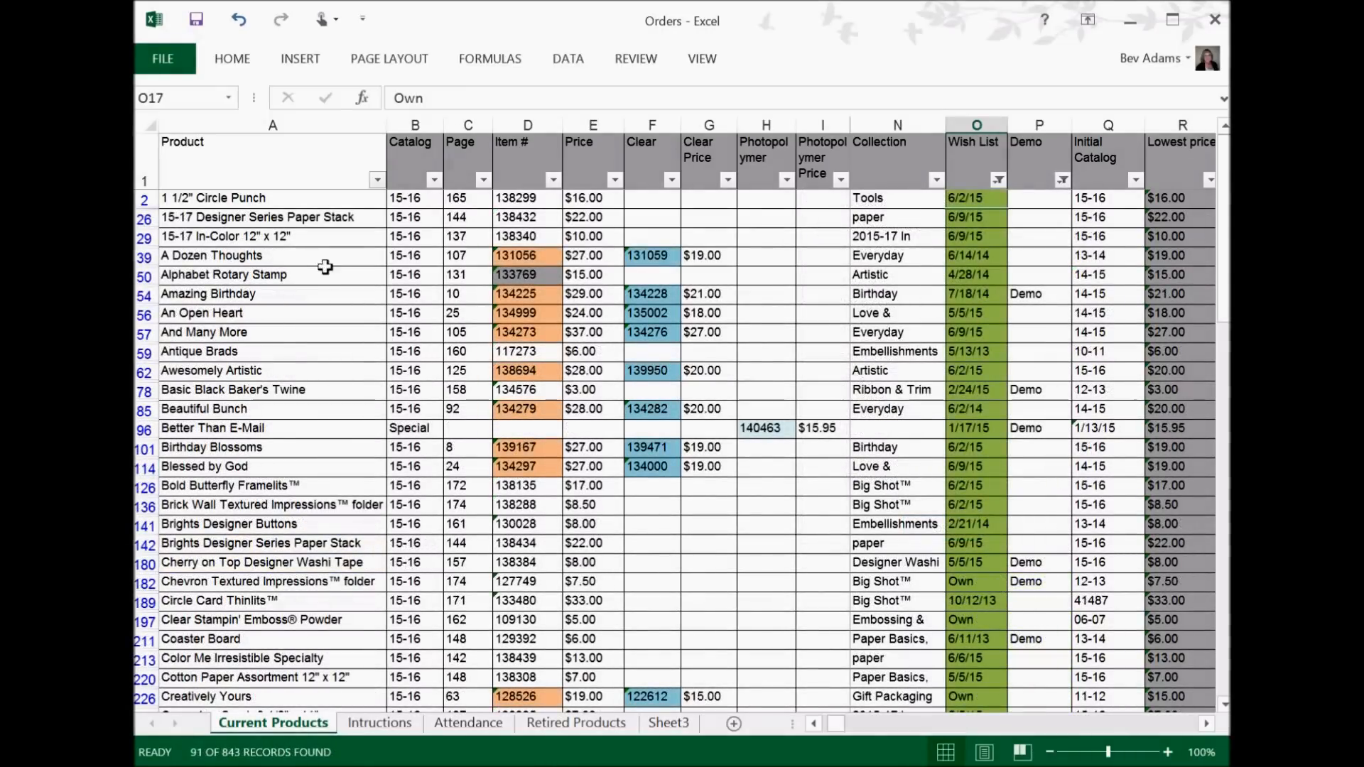
Step: Look through the filtered list of owned products that still need a demo, checking their Wish List and Demo entries
left_click_drag(1224, 222, 1215, 636)
left_click_drag(1219, 571, 1228, 196)
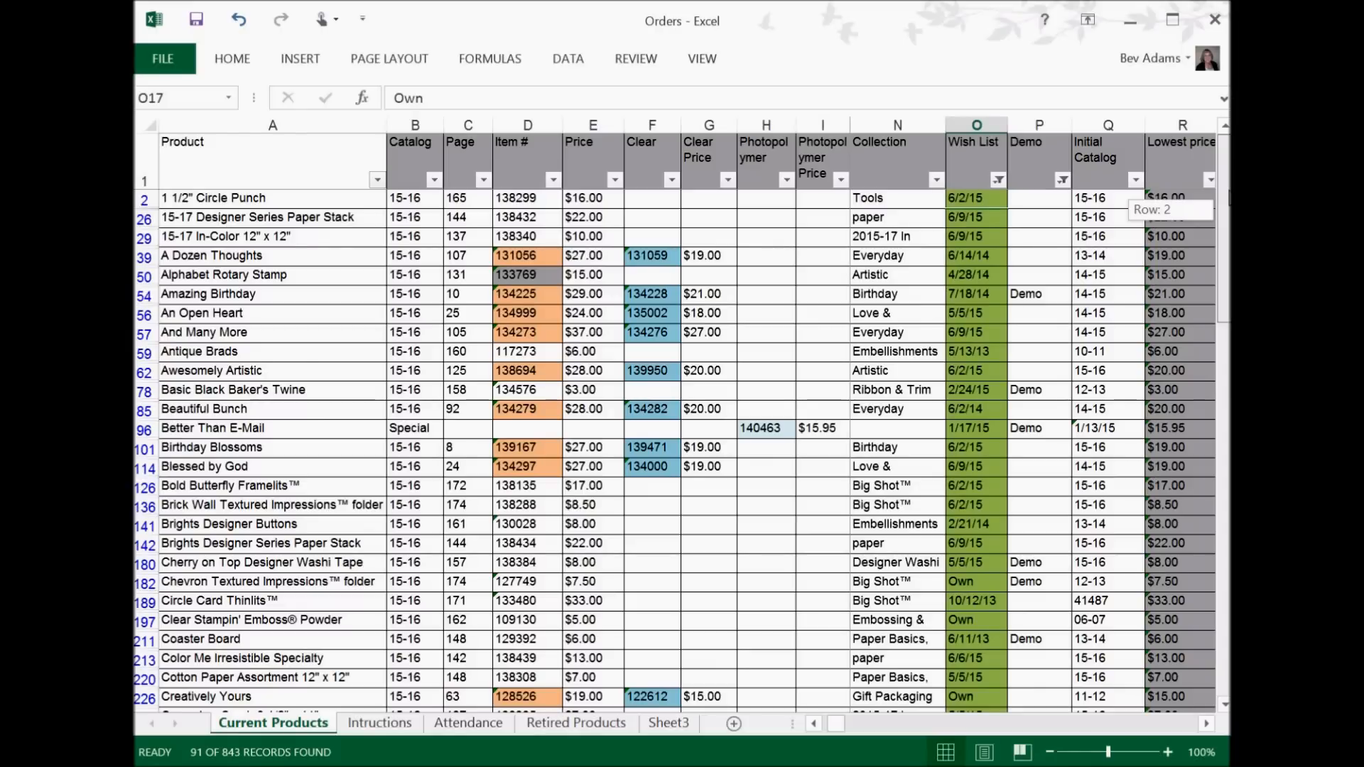
left_click_drag(1228, 211, 1228, 364)
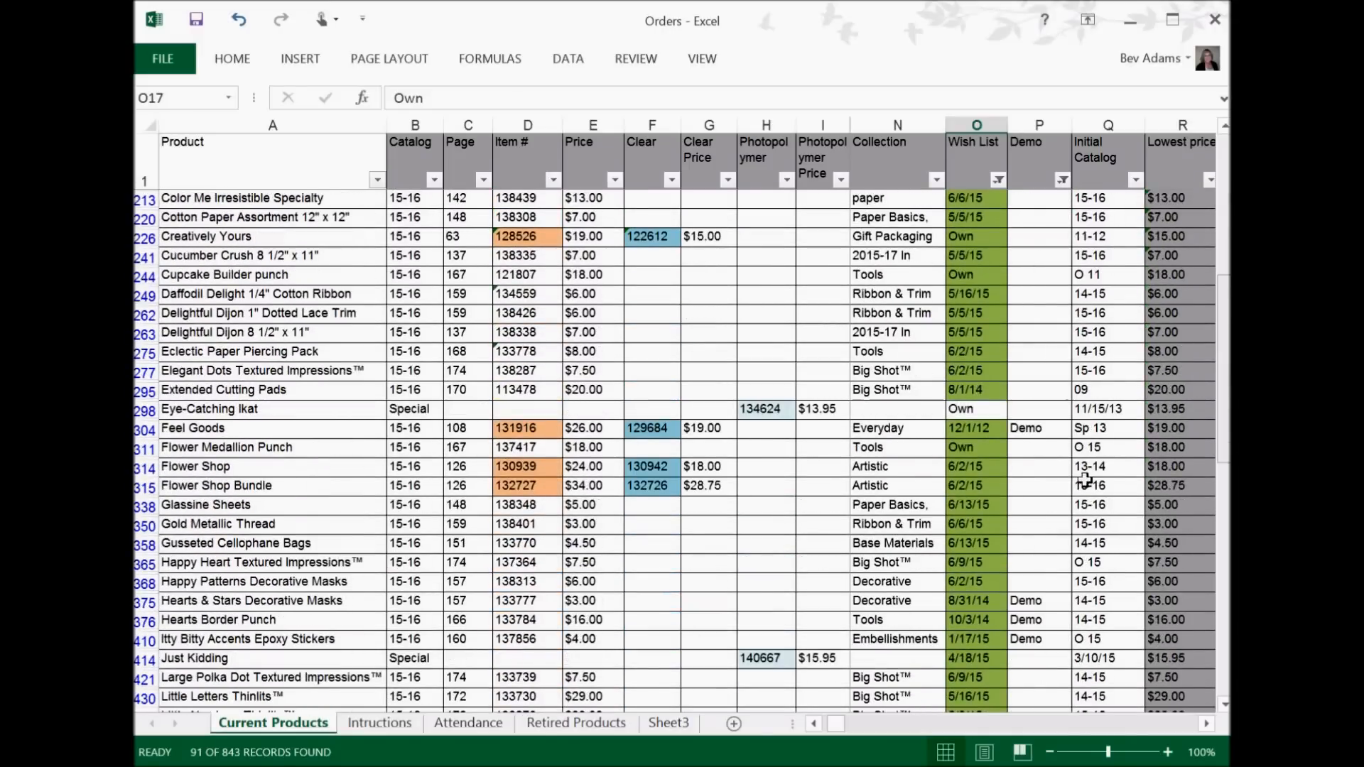
scroll(1058, 457, "down", 1)
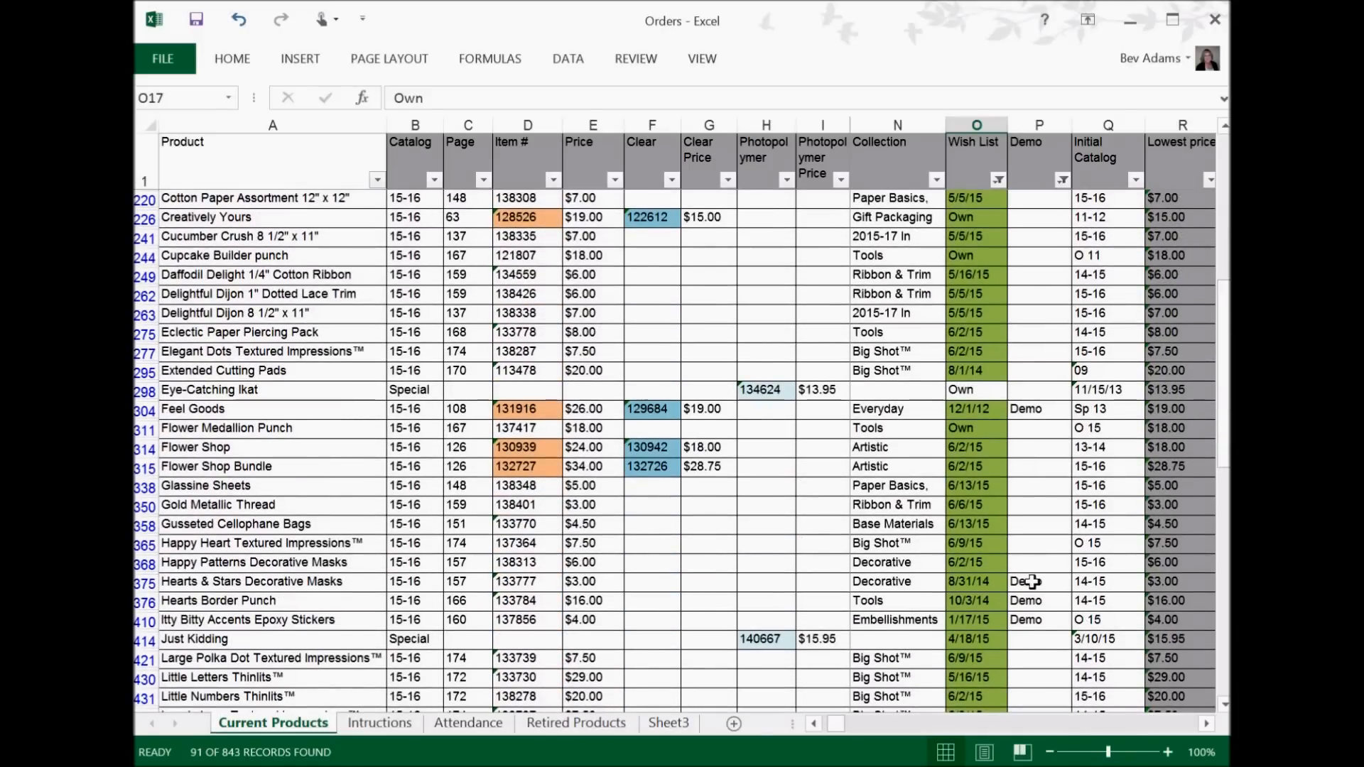
scroll(1037, 317, "down", 1)
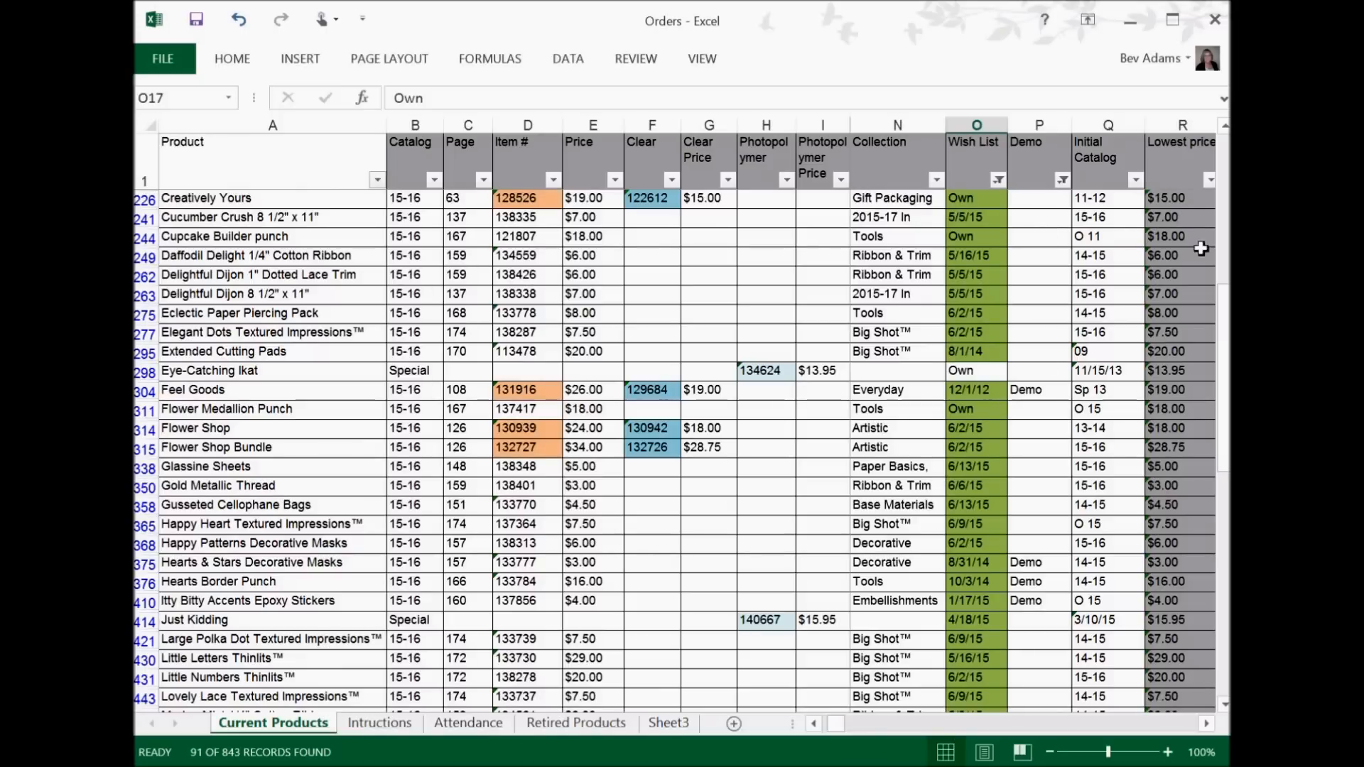
left_click_drag(1223, 343, 1224, 221)
left_click_drag(1224, 313, 1223, 169)
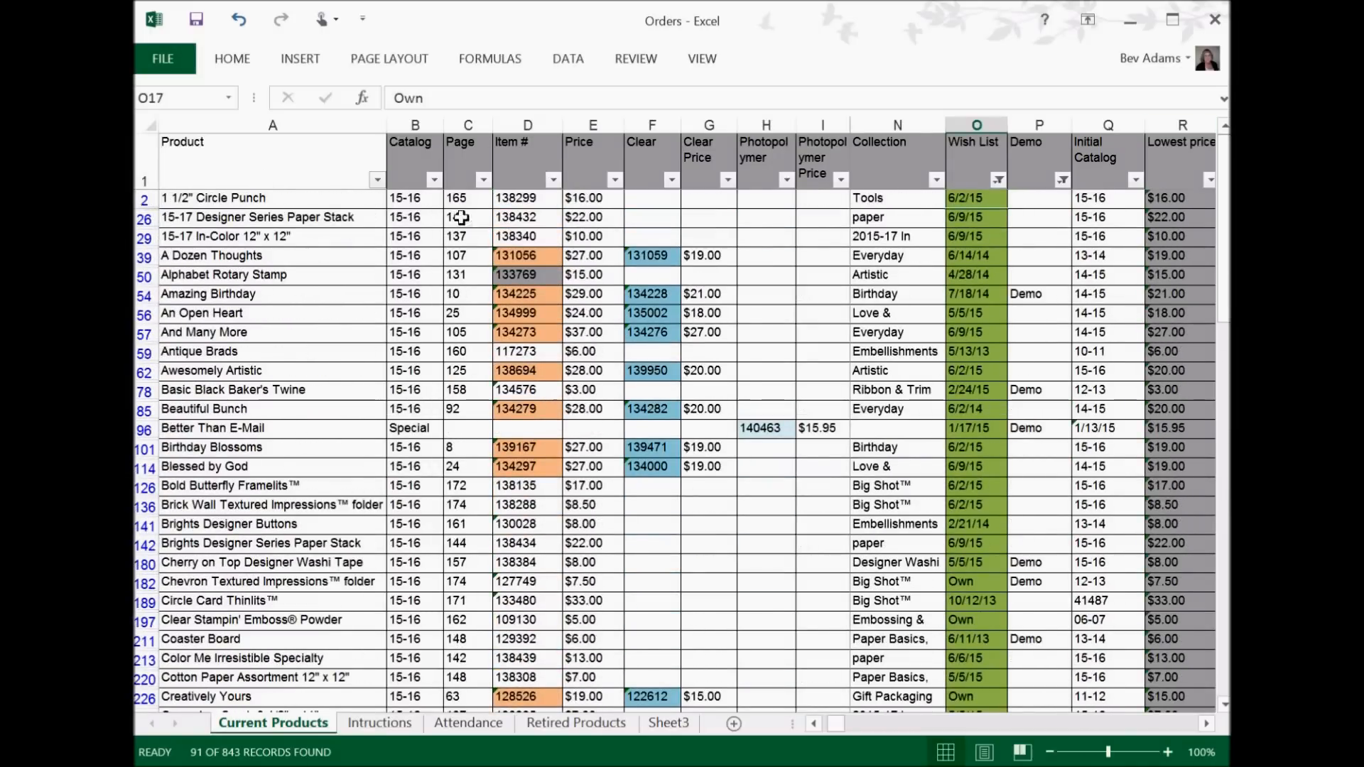
Step: Filter the Demo column to only "doesn't matter" and look over the listed products, including Cleaning Cloth
left_click(1061, 179)
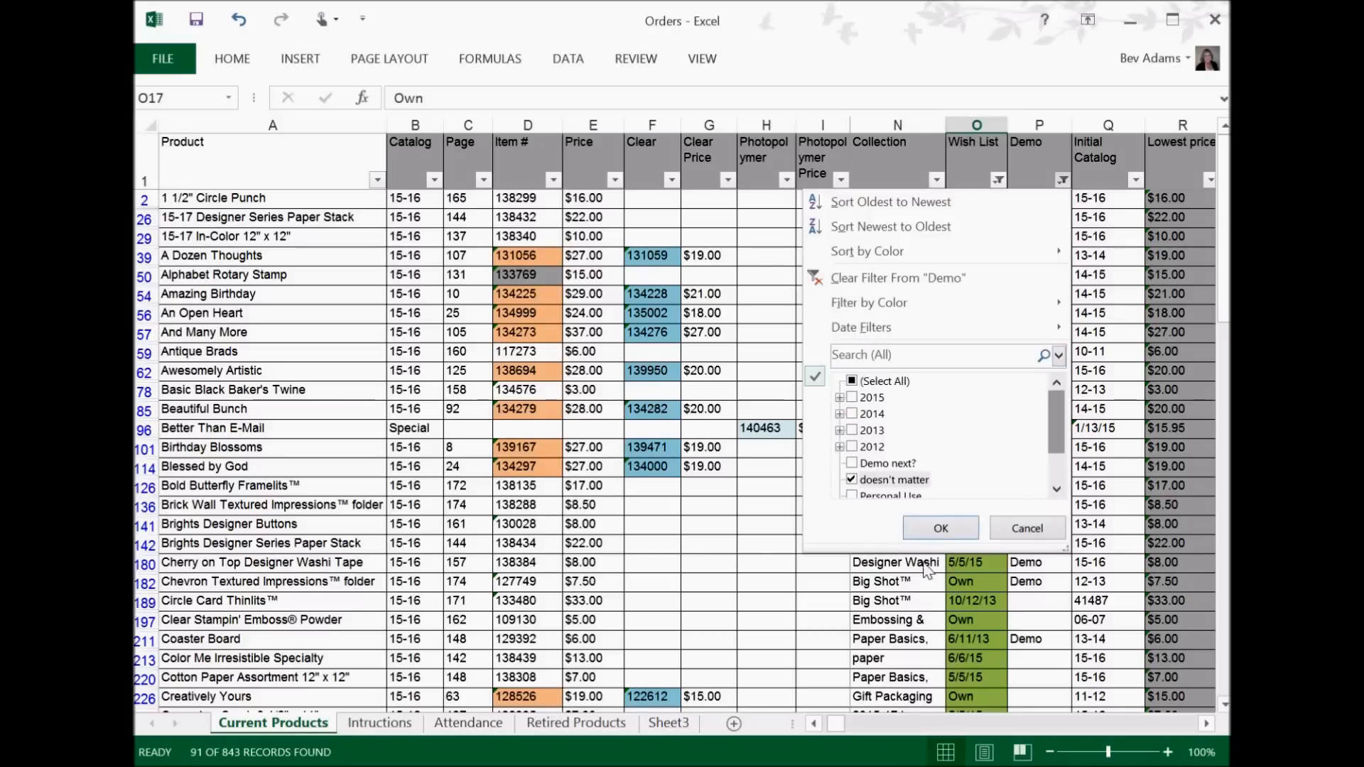
left_click(949, 521)
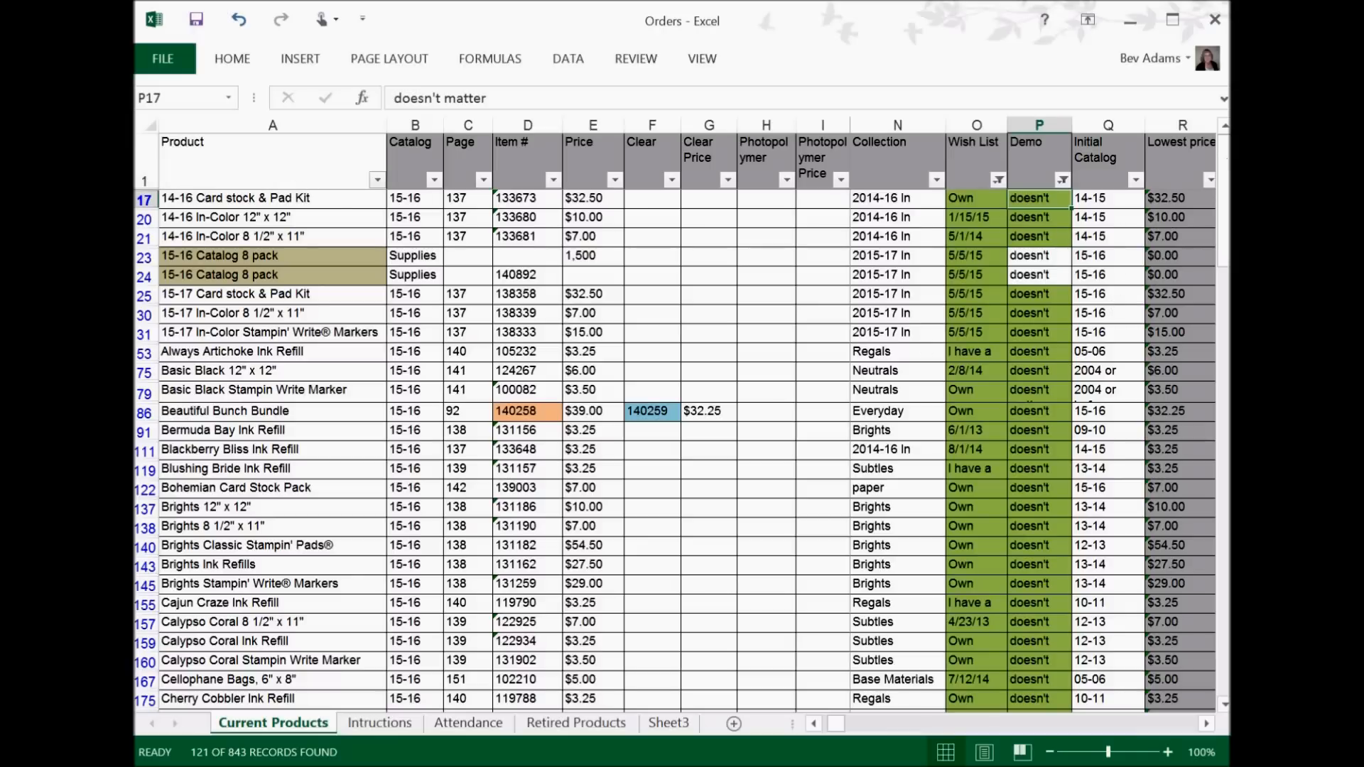
left_click_drag(1224, 203, 1227, 278)
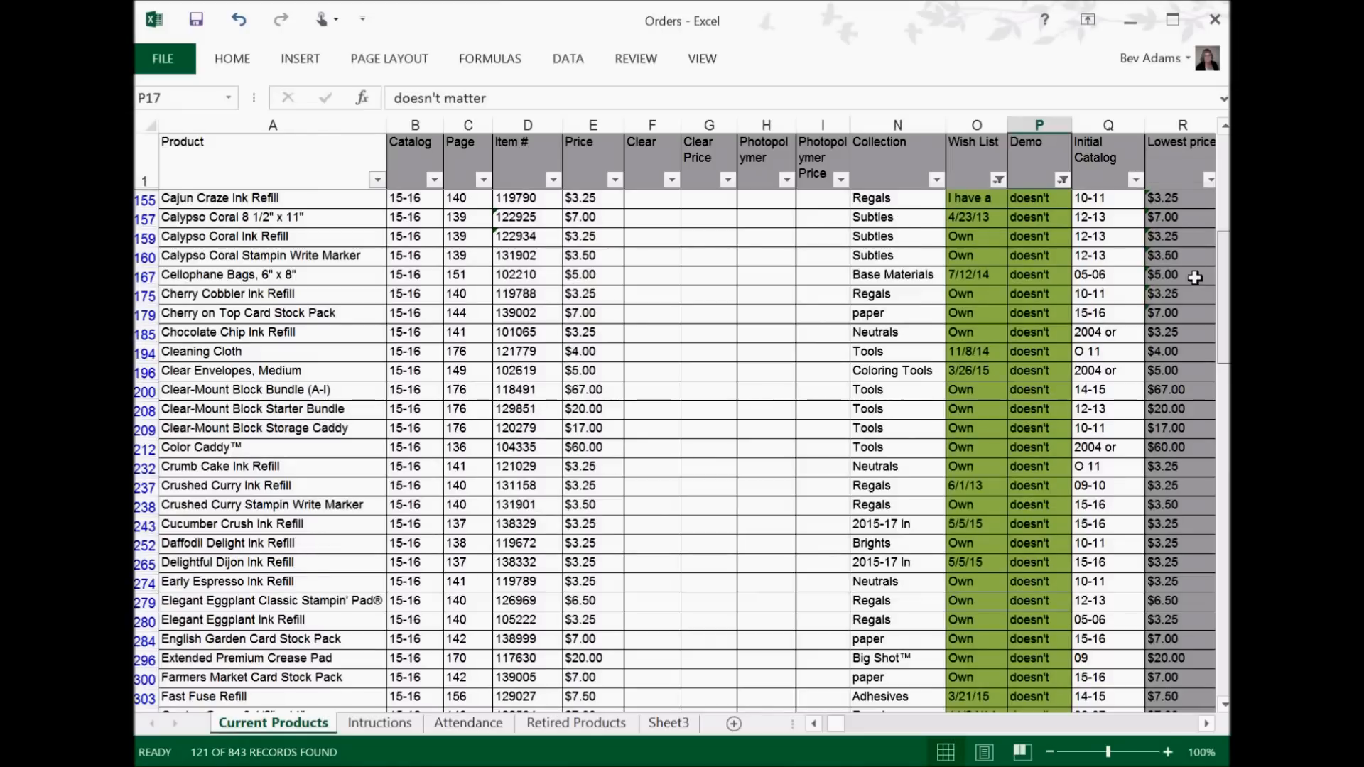
left_click(268, 351)
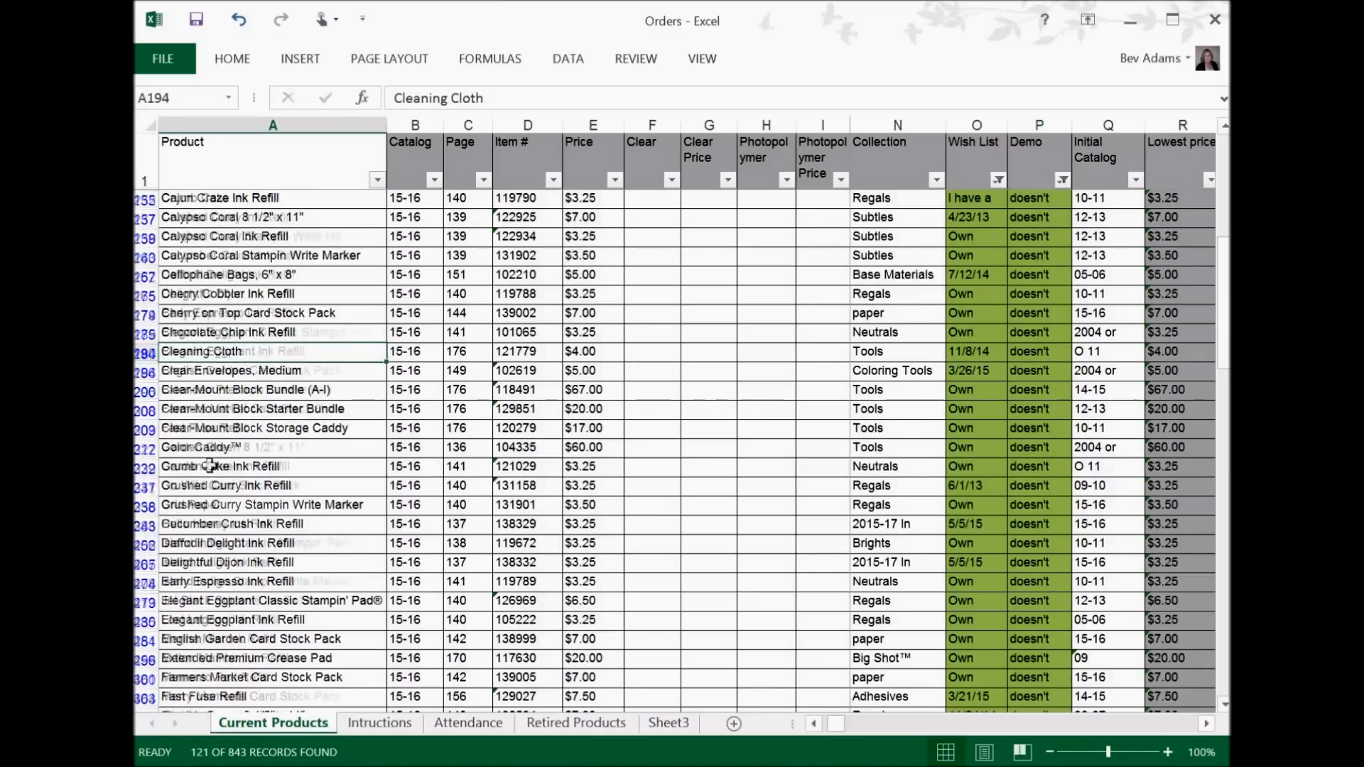
left_click_drag(1227, 297, 1227, 181)
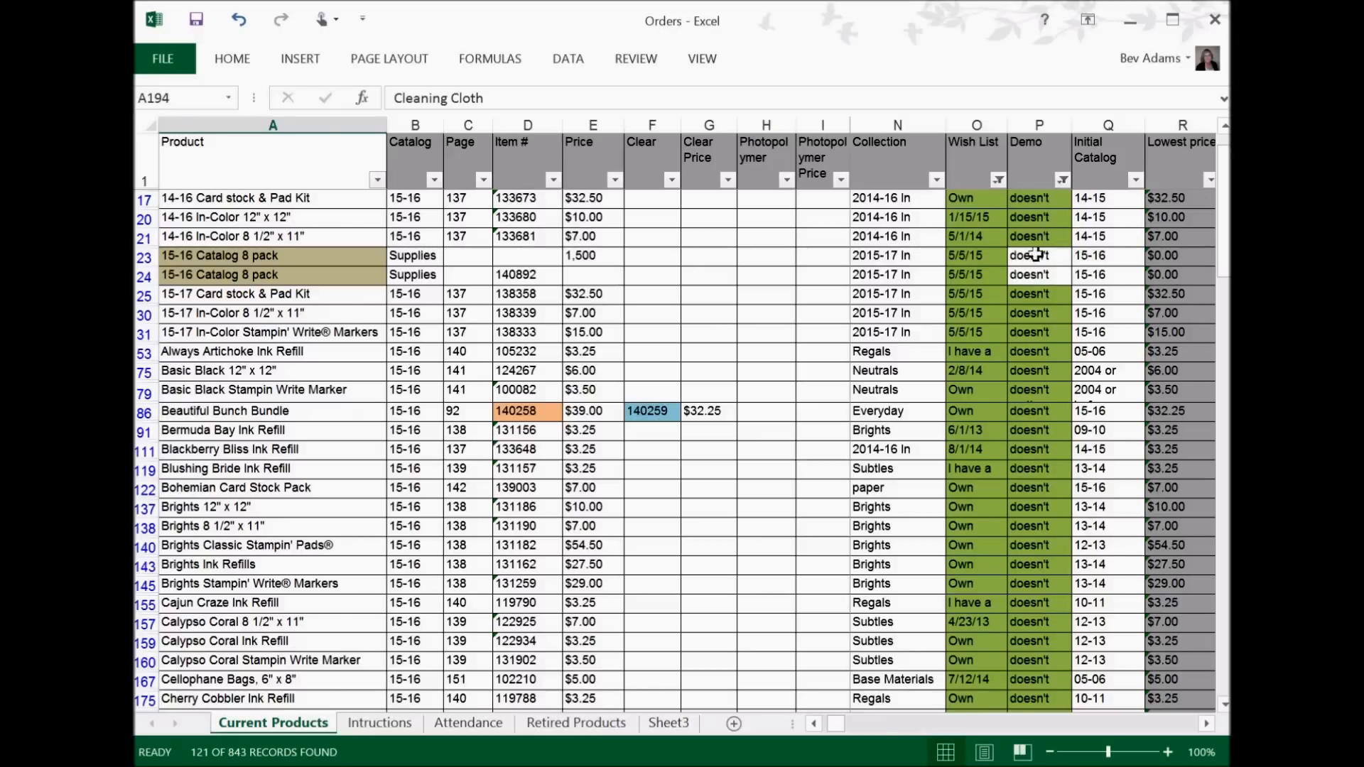
Step: Copy the green "doesn't matter" Demo cell from row 21 into the Demo cells of both 15-16 Catalog 8 pack rows
left_click(1009, 237)
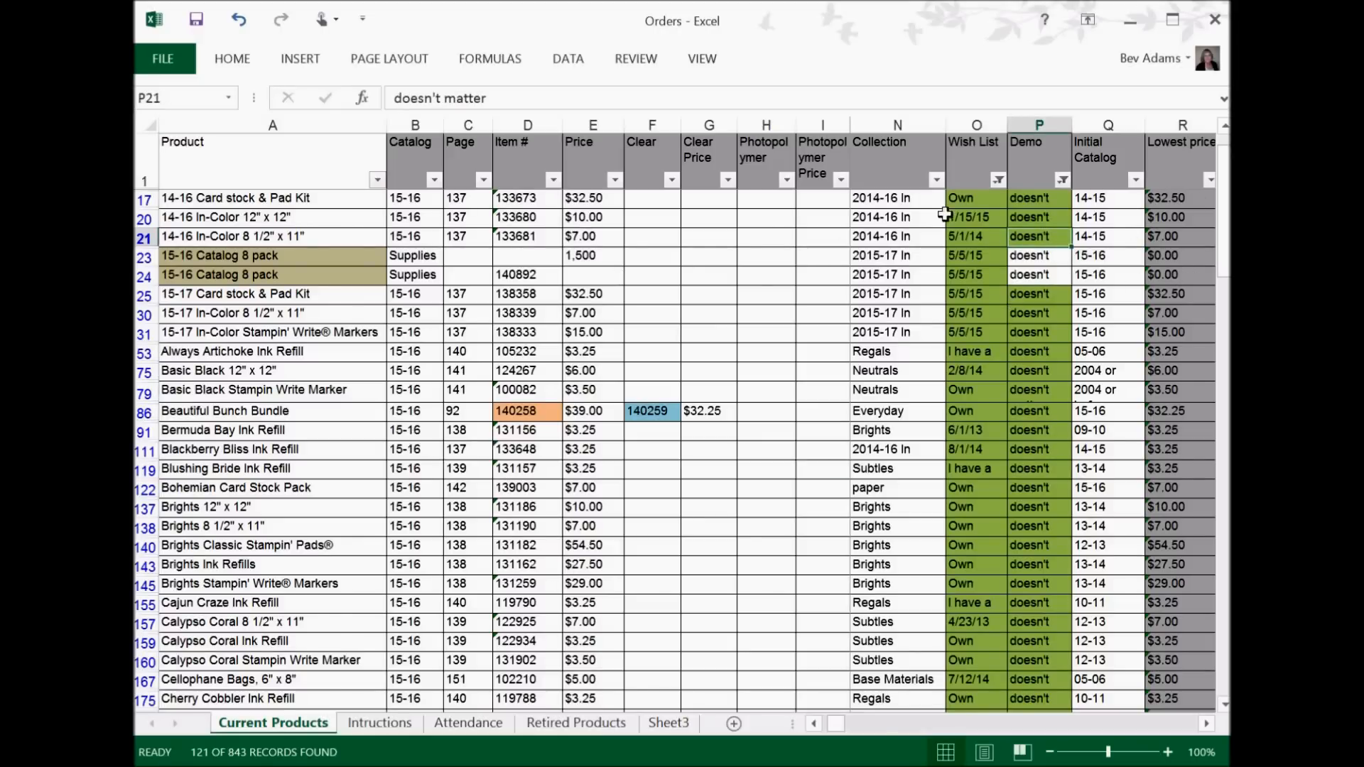
right_click(1058, 238)
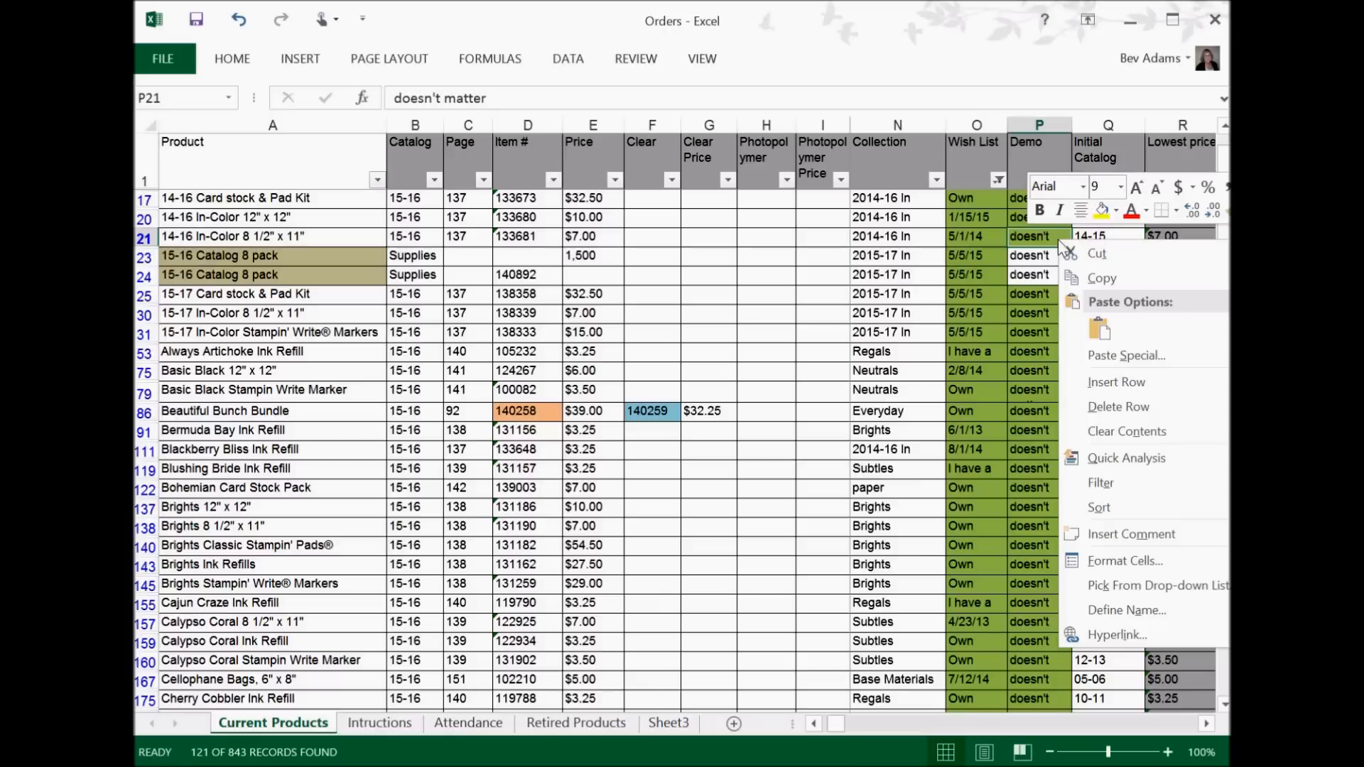
left_click(1094, 280)
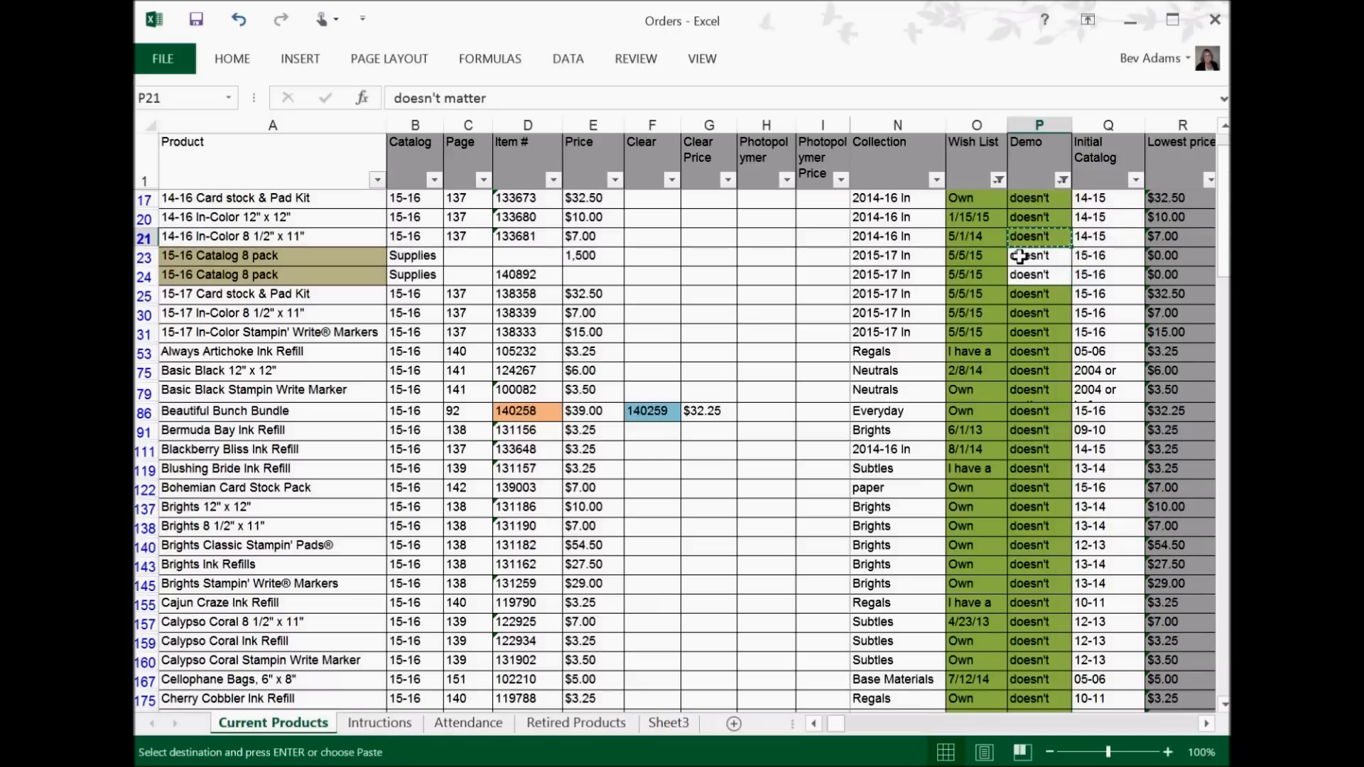
left_click(1023, 256)
right_click(1022, 257)
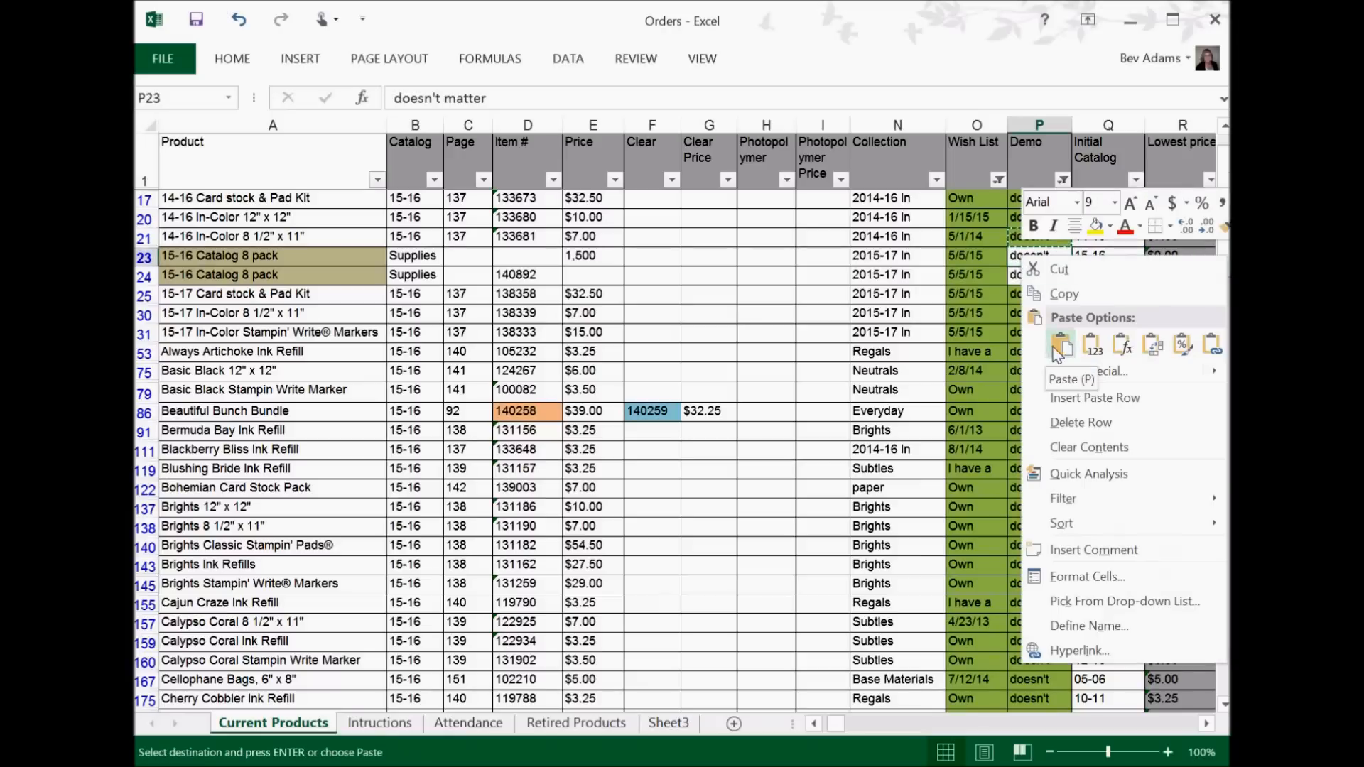
left_click(1058, 344)
left_click(1033, 279)
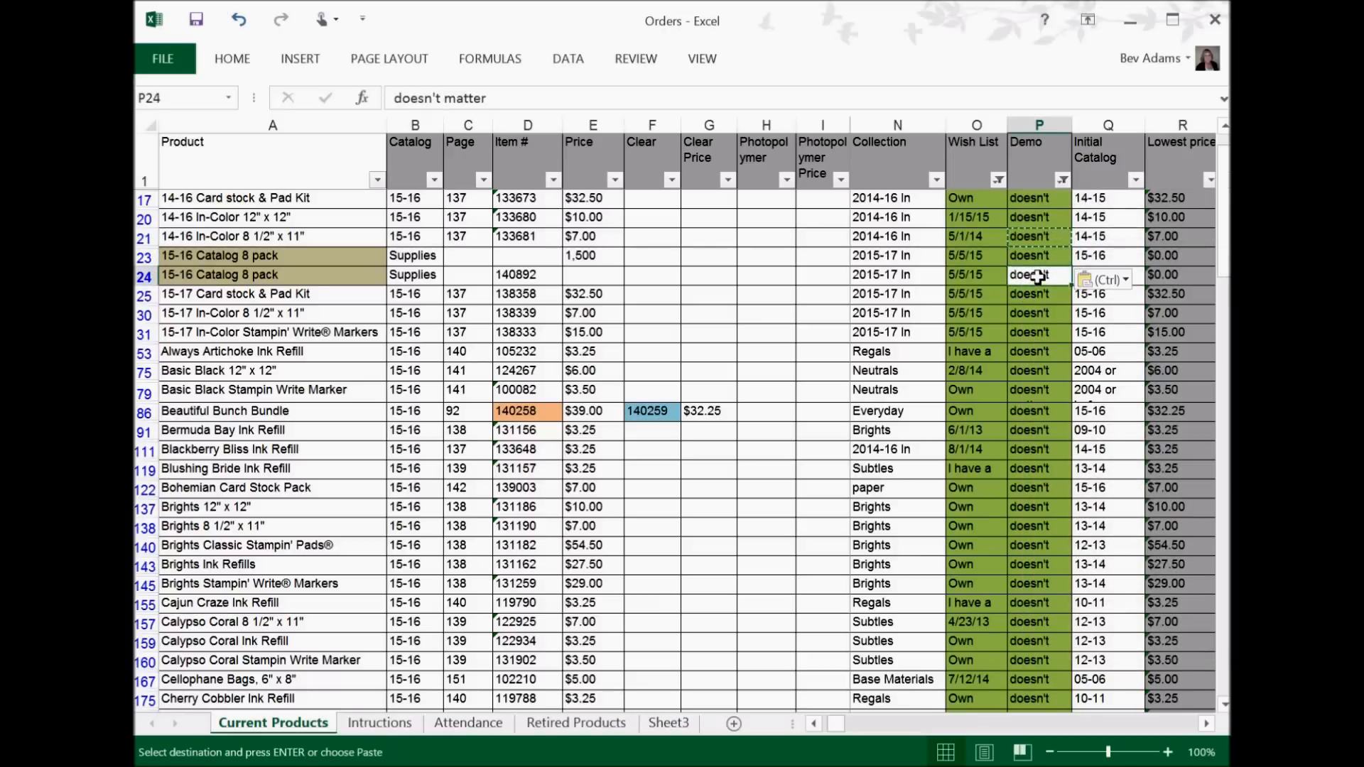
right_click(1034, 279)
left_click(1075, 366)
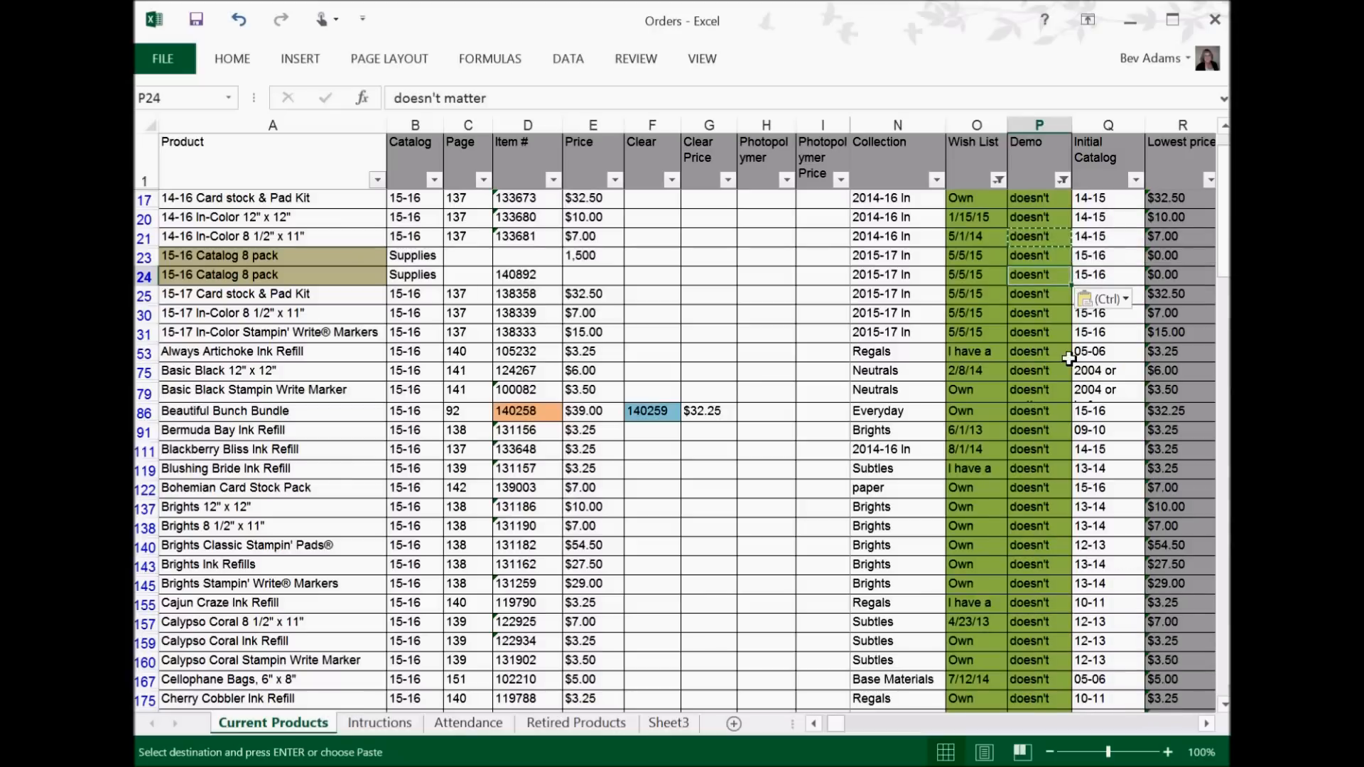
Step: Show all entries in the Demo column for the owned products and cancel the pending cell copy
left_click(1062, 179)
left_click(896, 383)
left_click_drag(1056, 414, 1055, 441)
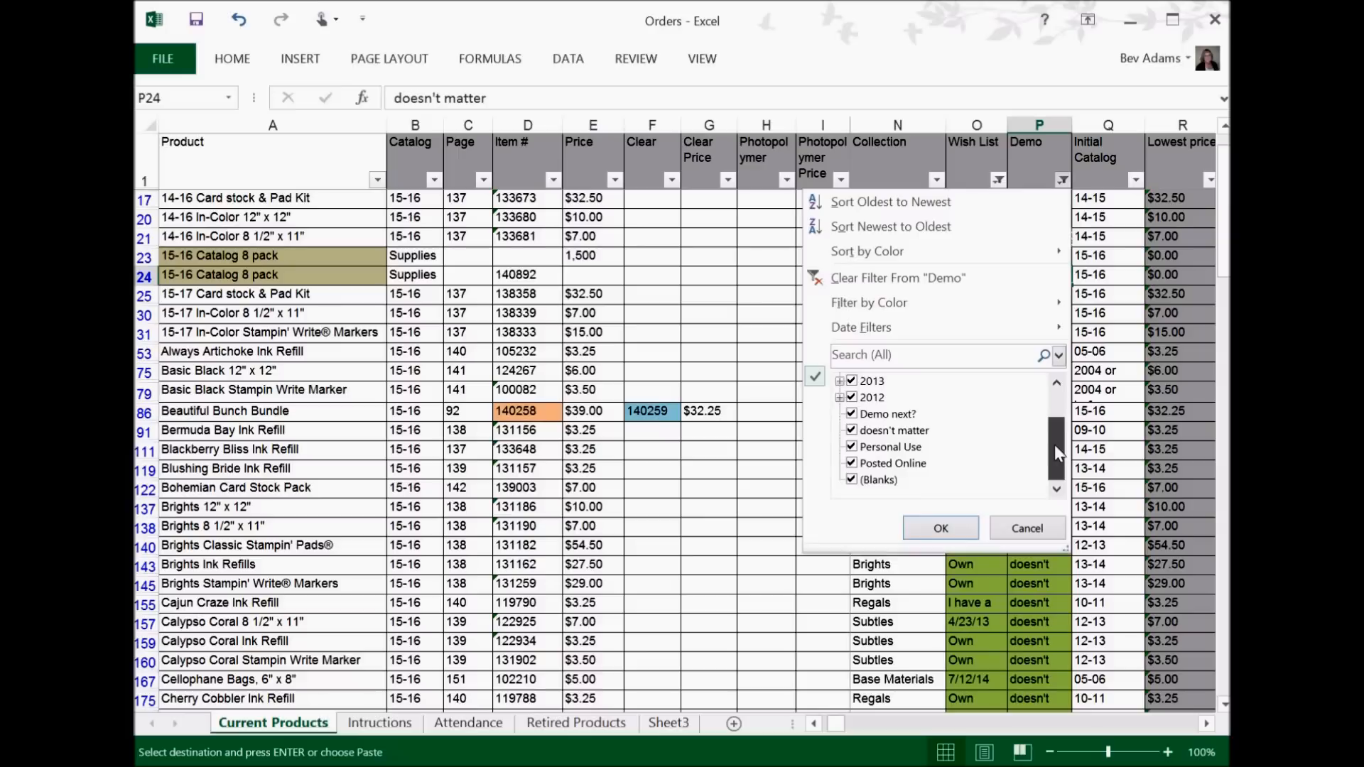
left_click(921, 543)
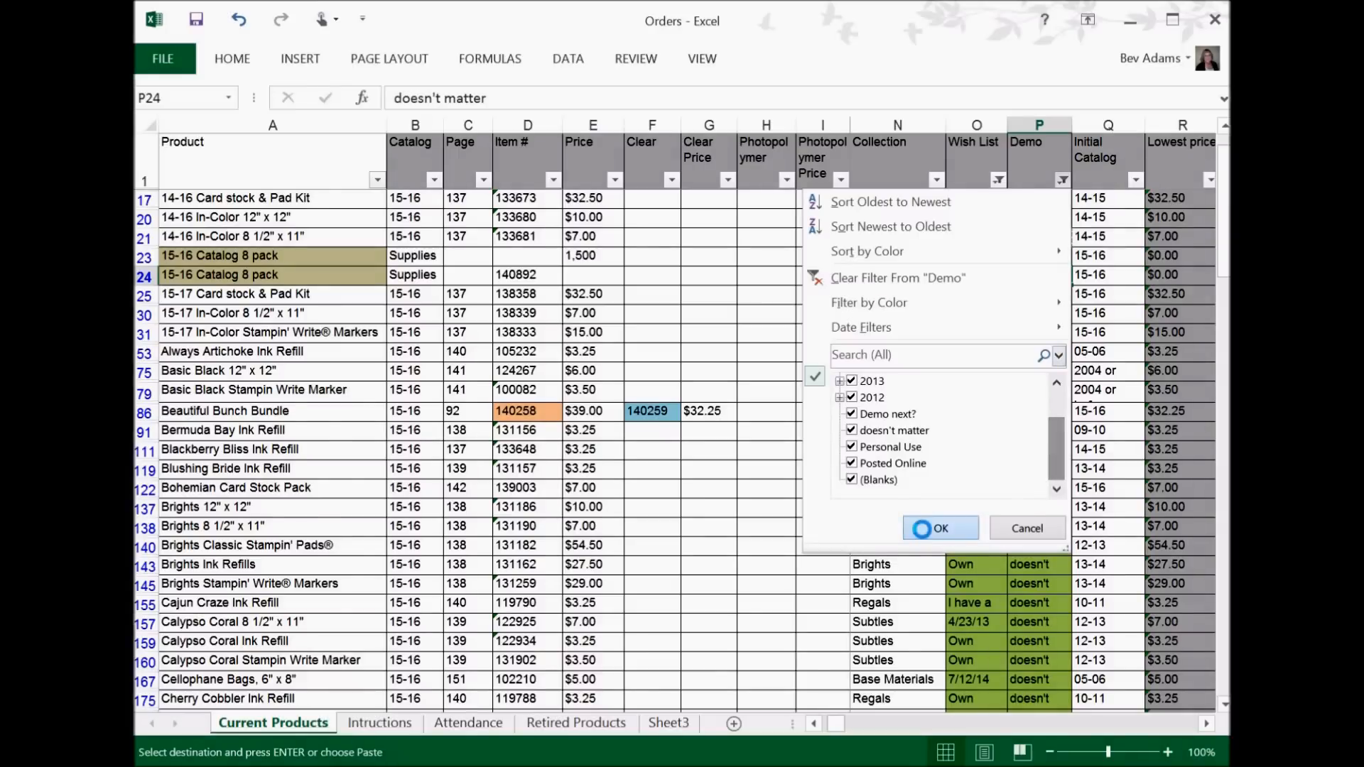
left_click(1032, 390)
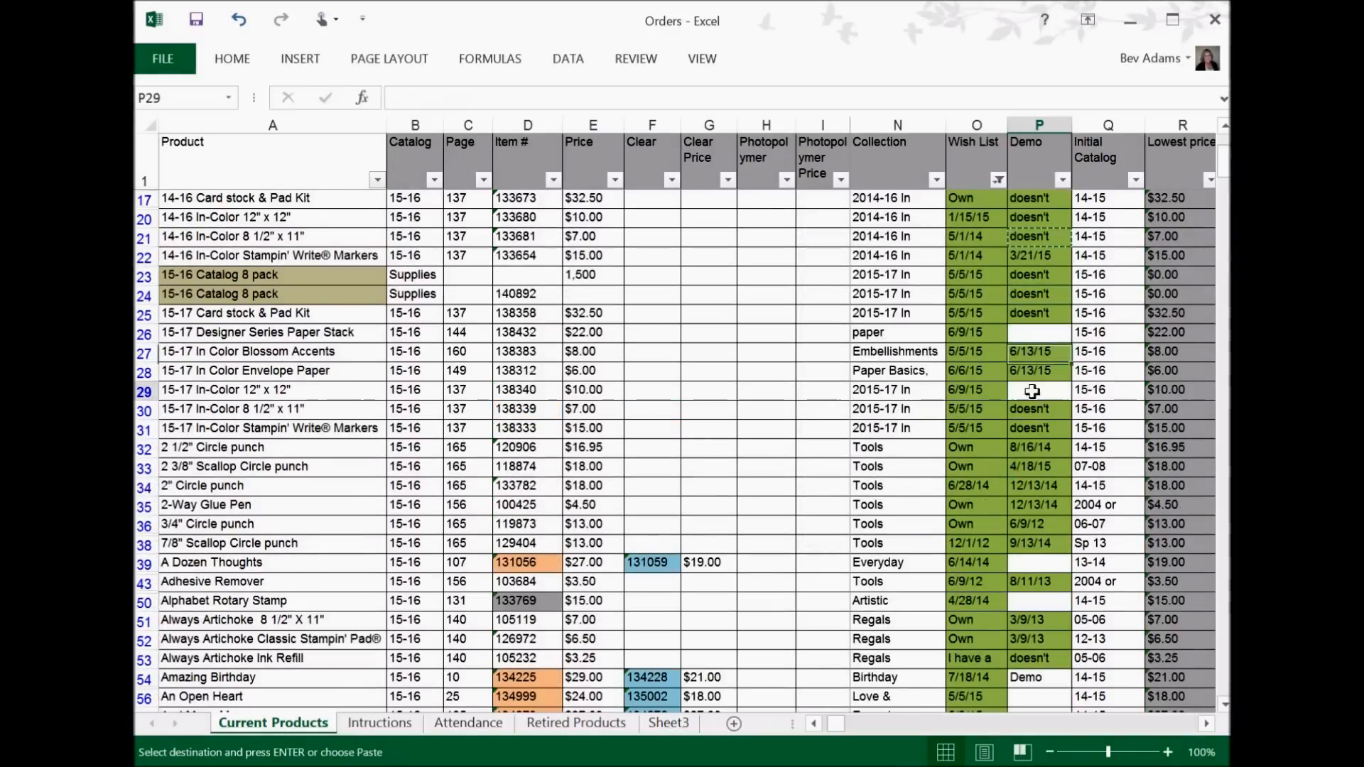
left_click(970, 296)
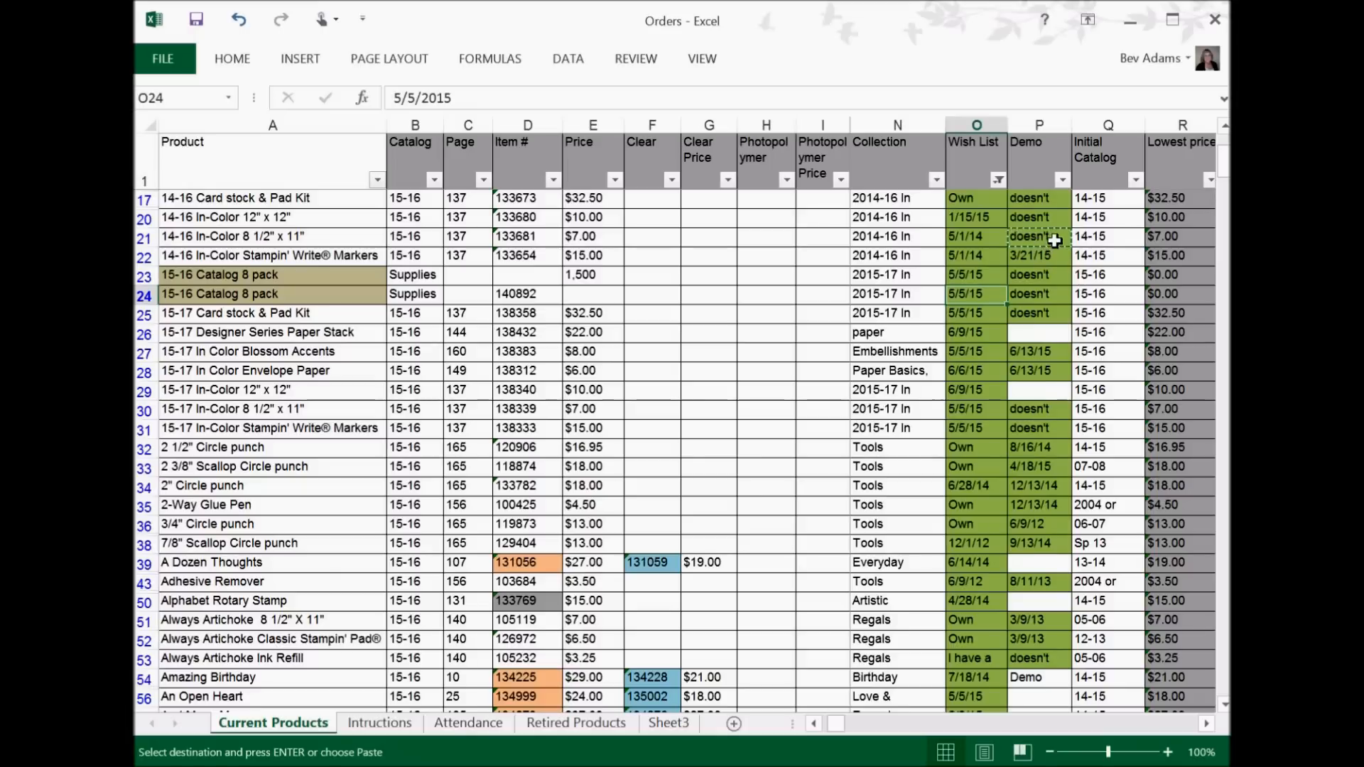
key("Escape")
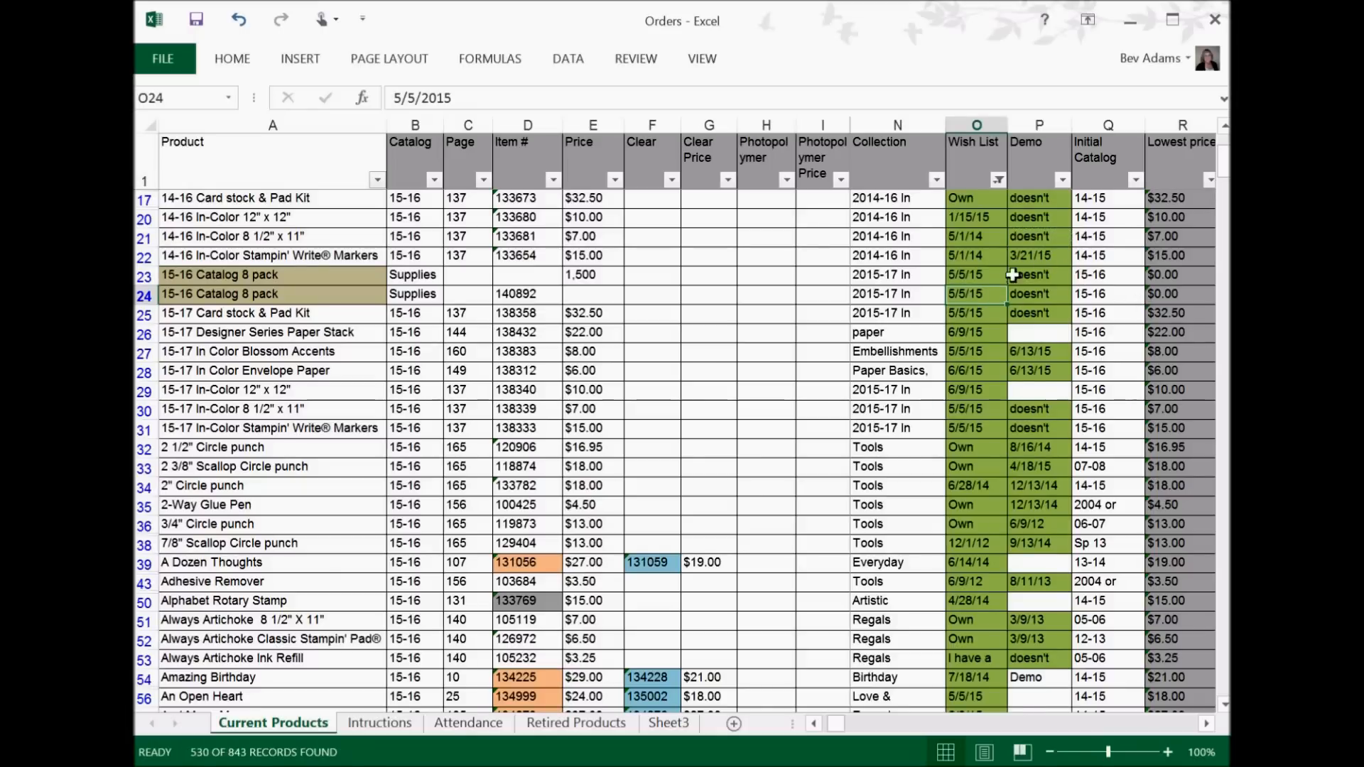
Step: Clear the filter from the Wish List column to list every current product
scroll(981, 334, "down", 1)
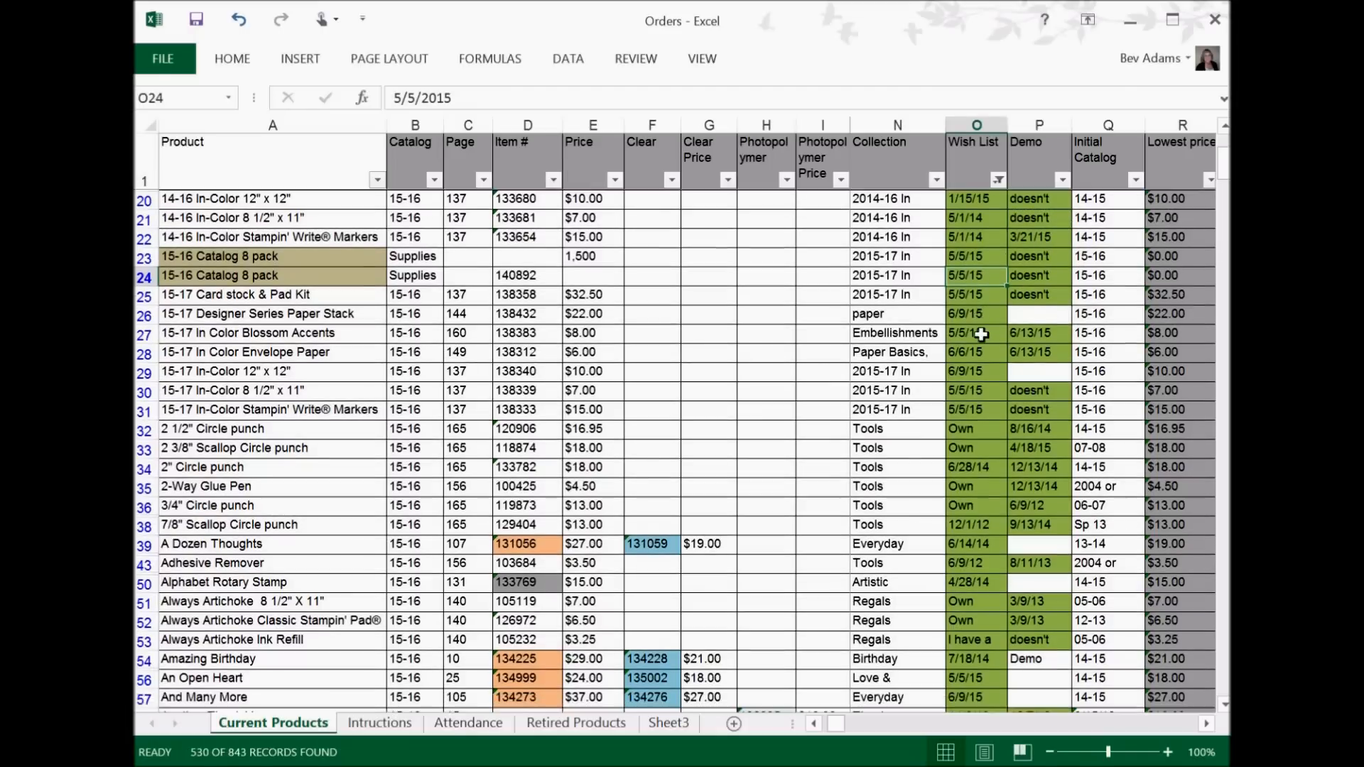
left_click(998, 180)
left_click(845, 278)
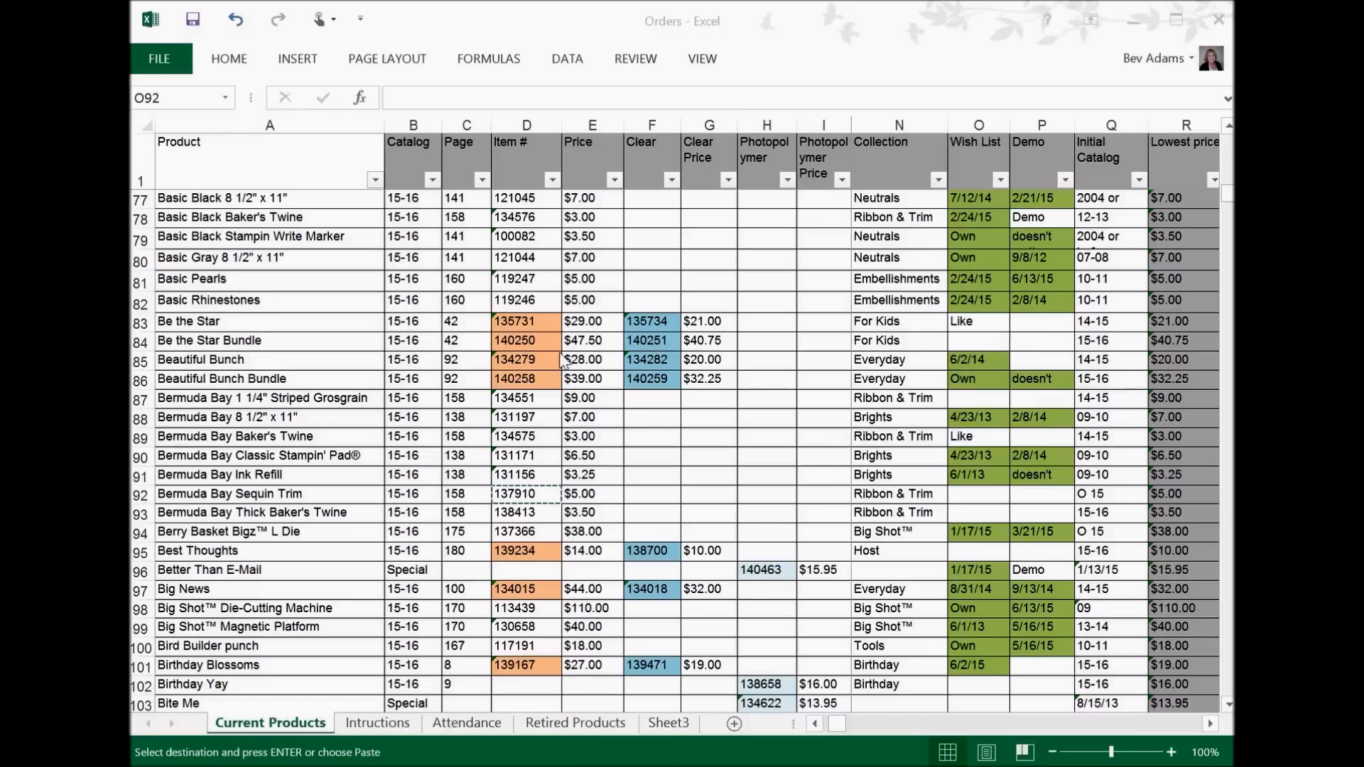
Step: Copy the Item # of Bermuda Bay Sequin Trim and select that product's Wish List cell
left_click(517, 403)
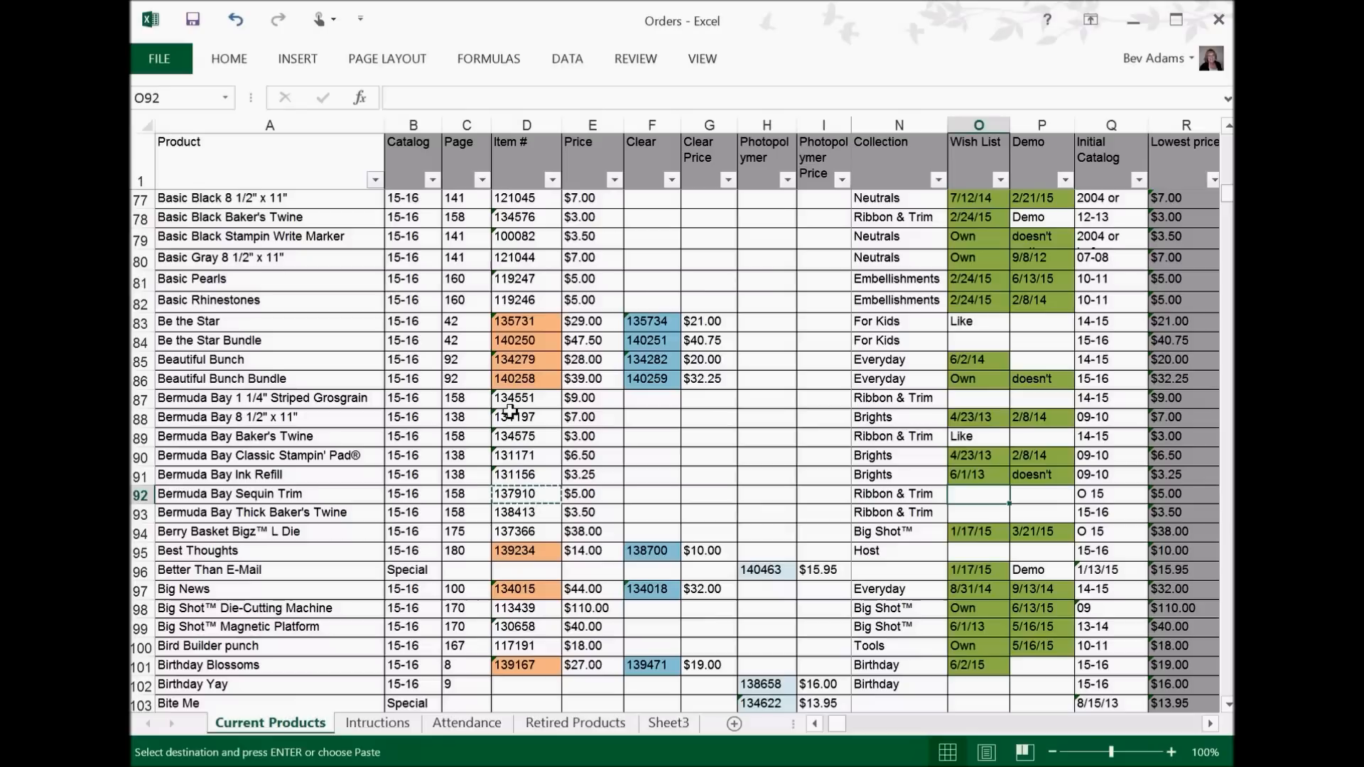
left_click(544, 498)
right_click(544, 499)
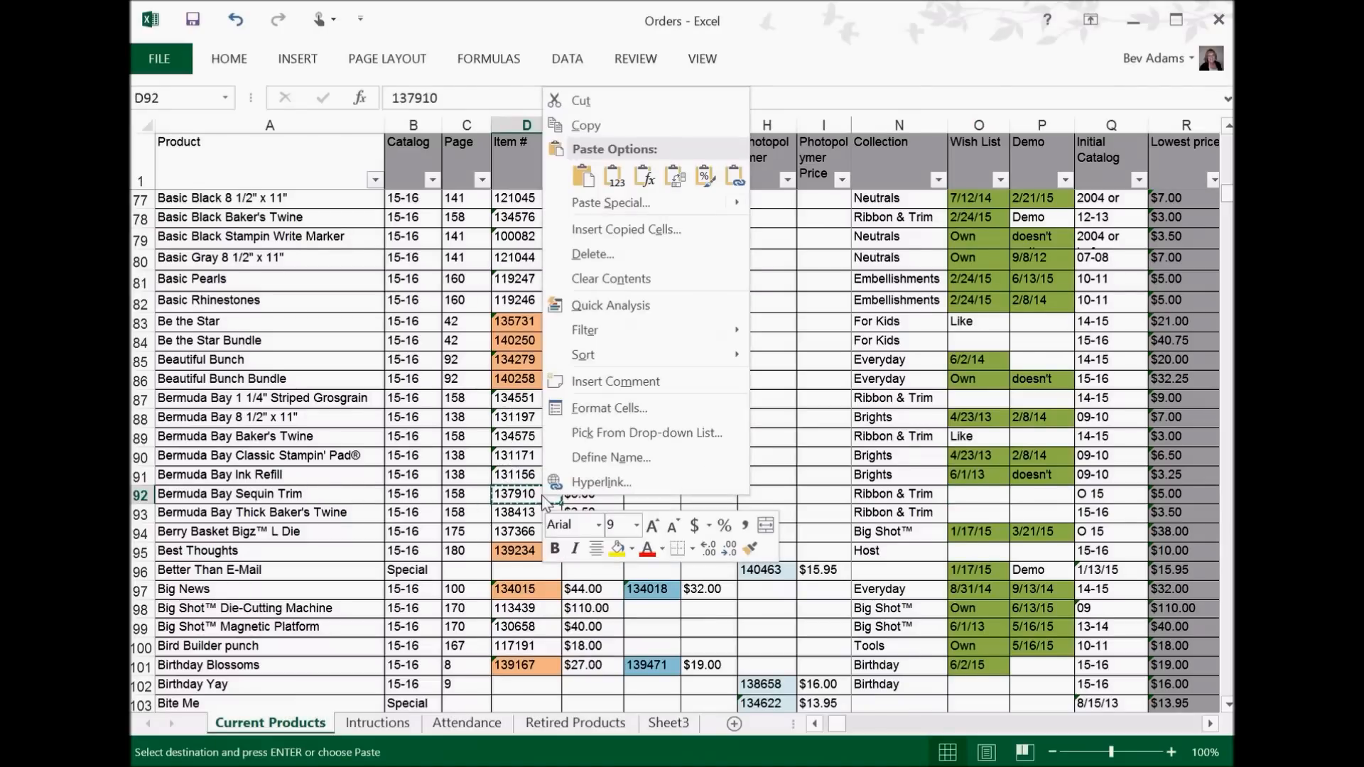
left_click(613, 126)
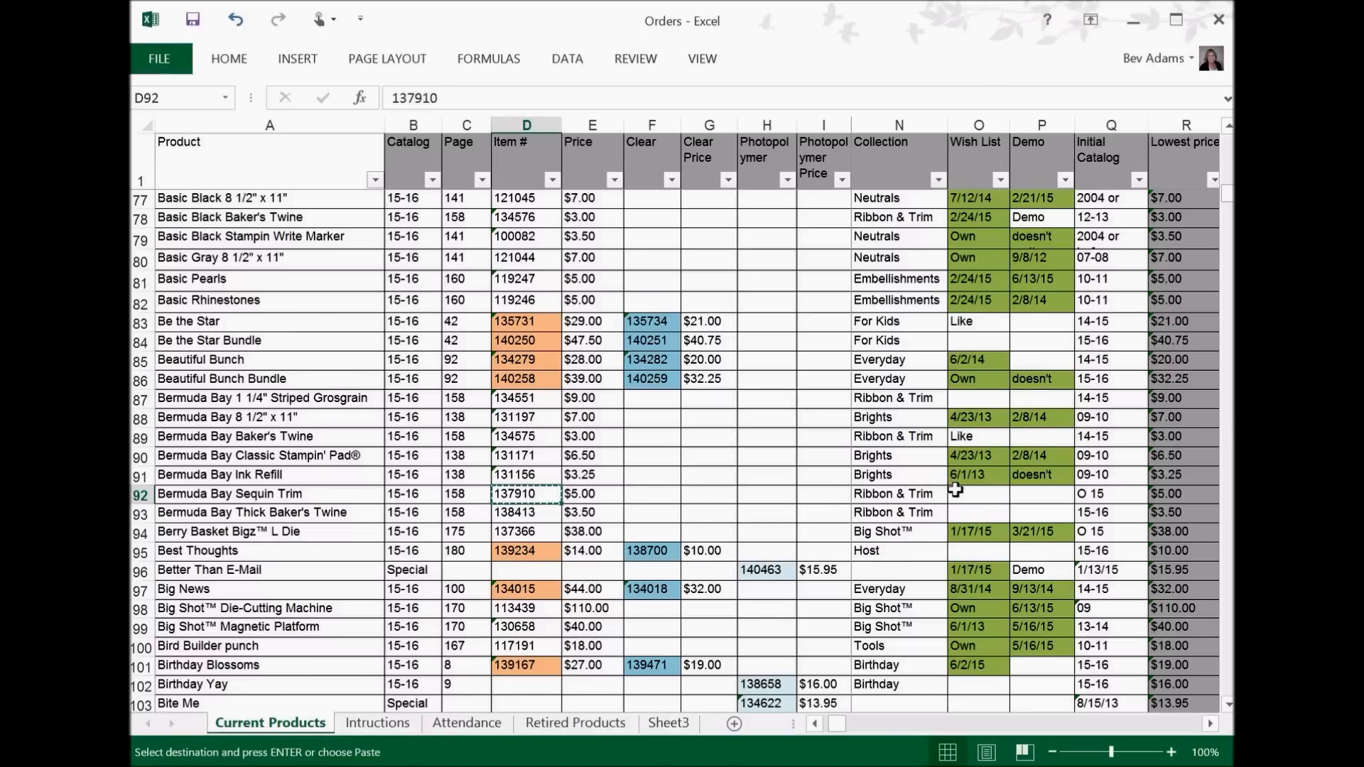
left_click(983, 495)
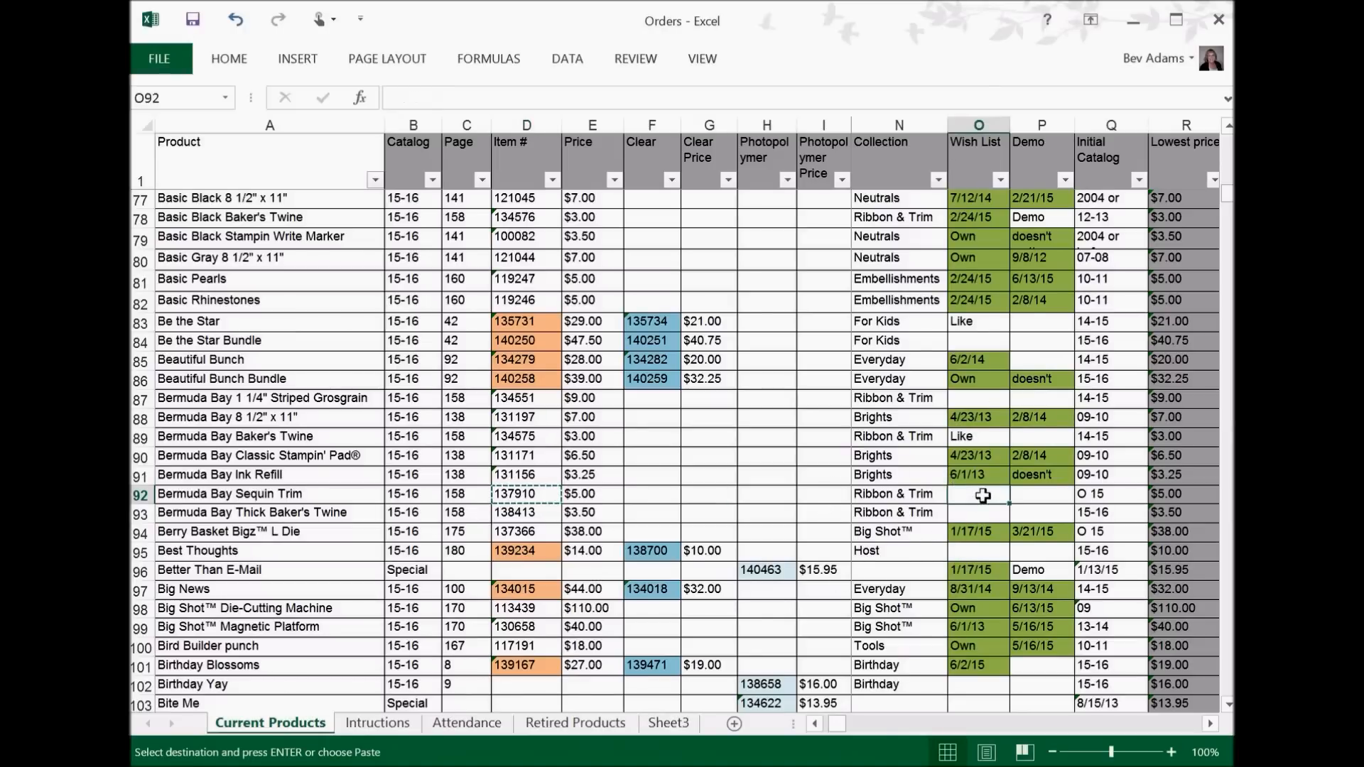